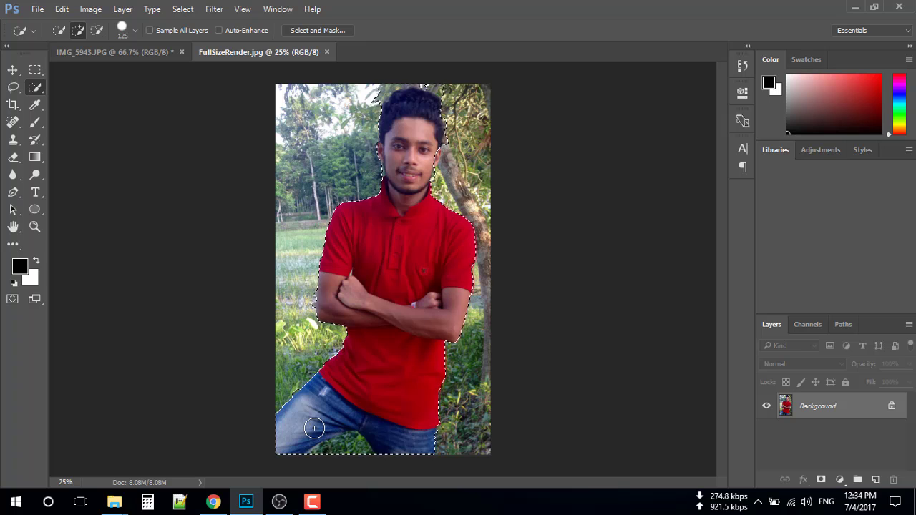
# - Subtract the grass between the man's legs from the selection and extend it along his hair edge
pyautogui.hotkey('ctrl', '+')
pyautogui.scroll(-5, 338, 408)
pyautogui.press('[')
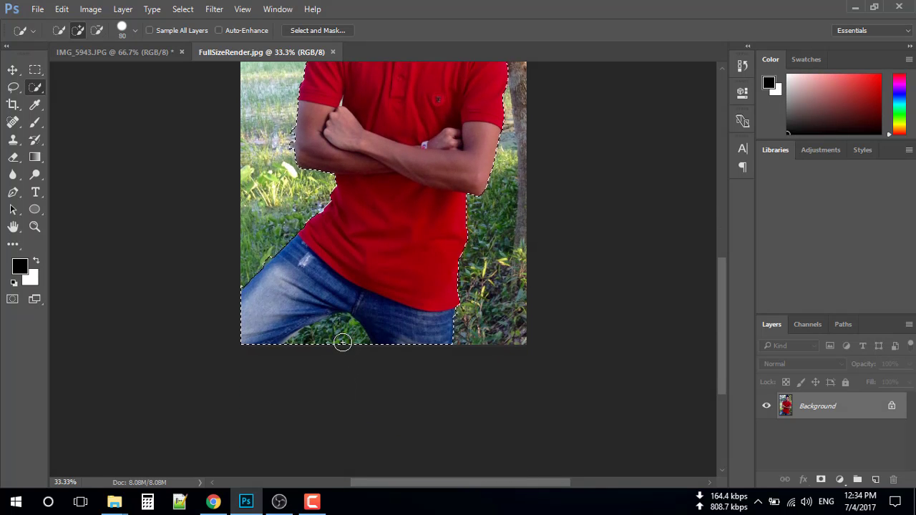
pyautogui.press('alt')
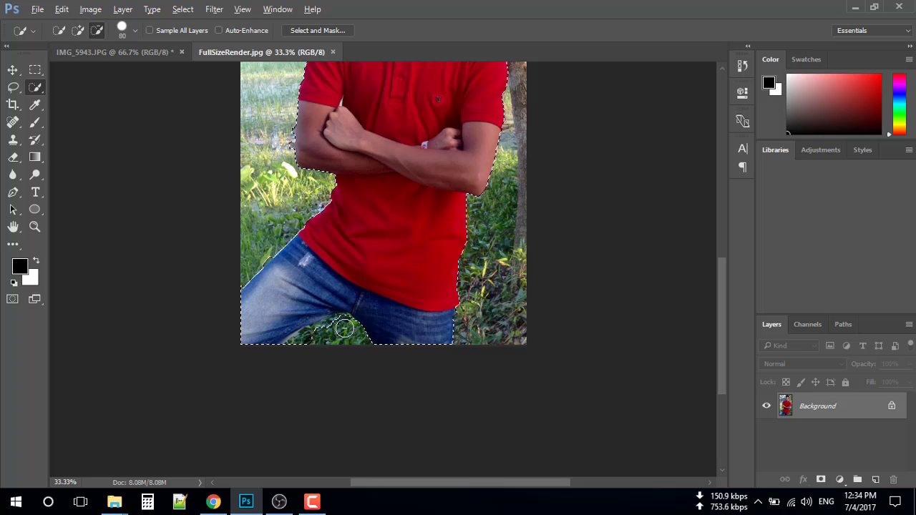
pyautogui.moveTo(322, 333)
pyautogui.mouseDown()
pyautogui.moveTo(289, 358)
pyautogui.moveTo(291, 322)
pyautogui.mouseUp()
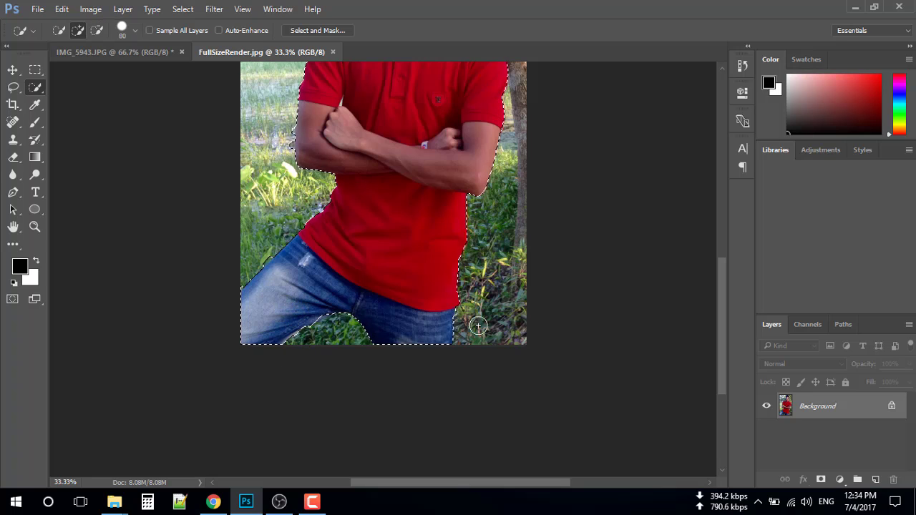
pyautogui.scroll(5, 392, 314)
pyautogui.scroll(4, 392, 315)
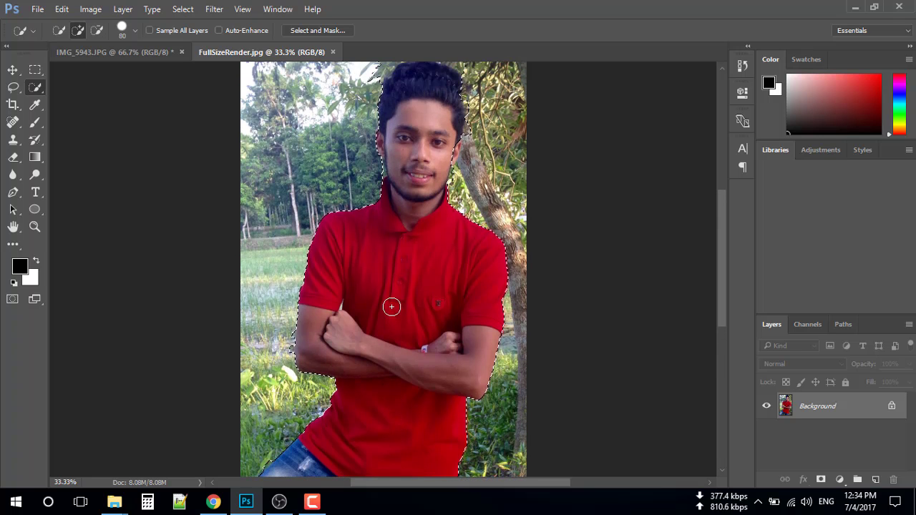
pyautogui.moveTo(389, 129)
pyautogui.mouseDown()
pyautogui.moveTo(370, 131)
pyautogui.moveTo(362, 99)
pyautogui.moveTo(463, 79)
pyautogui.mouseUp()
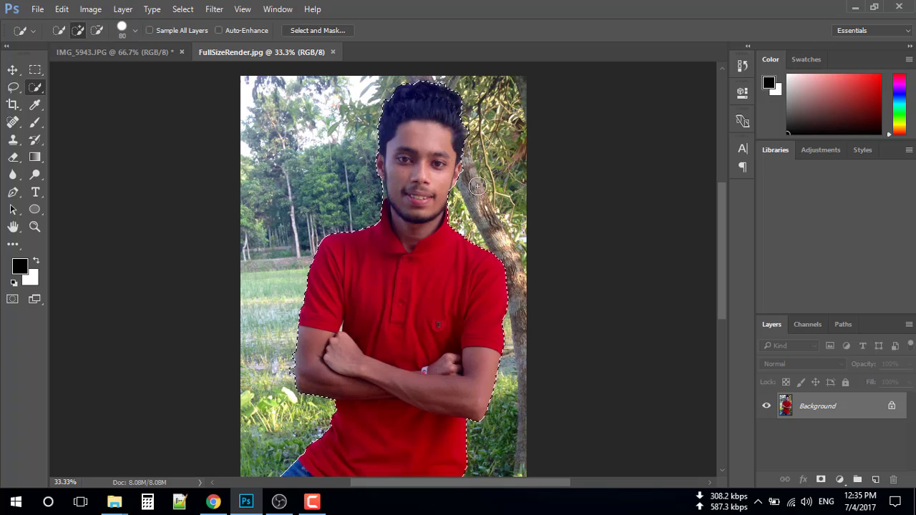
pyautogui.scroll(2, 453, 166)
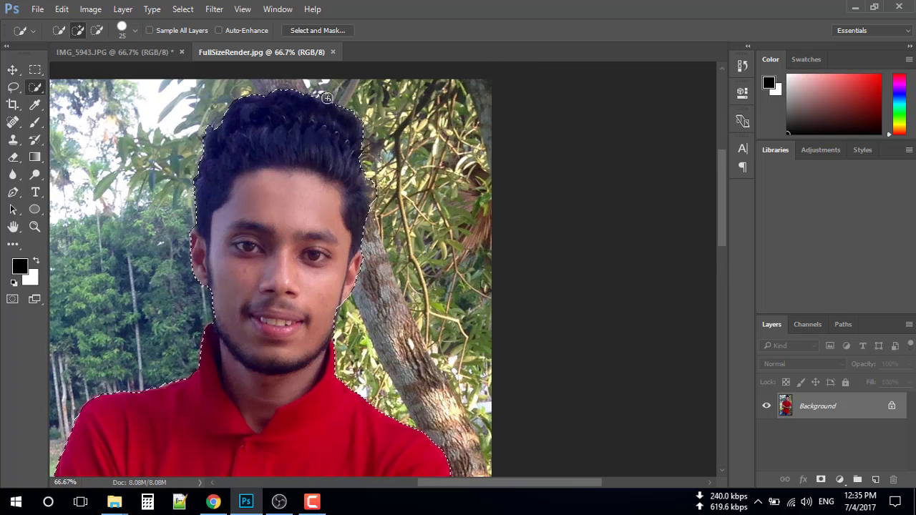
# - Add a layer mask so only the selected man in red remains on transparency
pyautogui.scroll(-5, 307, 343)
pyautogui.hscroll(-3, 306, 344)
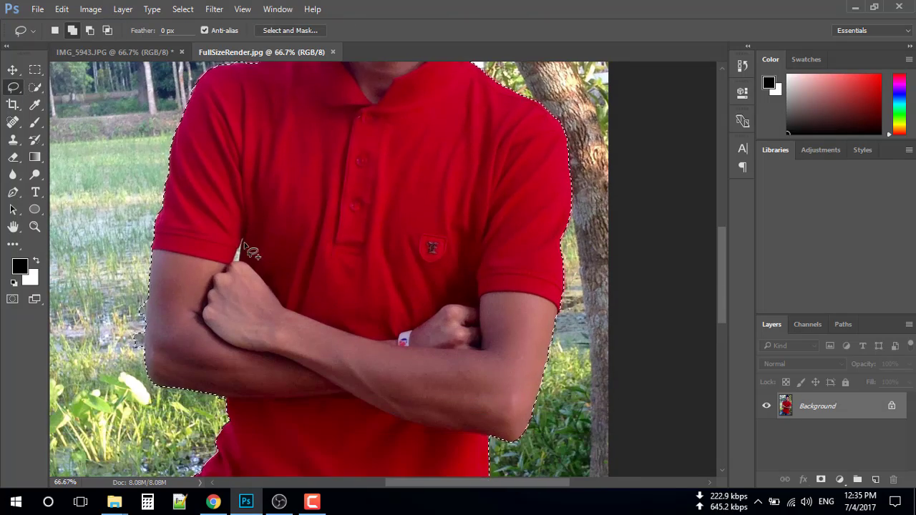
pyautogui.press('l')
pyautogui.hotkey('ctrl', '0')
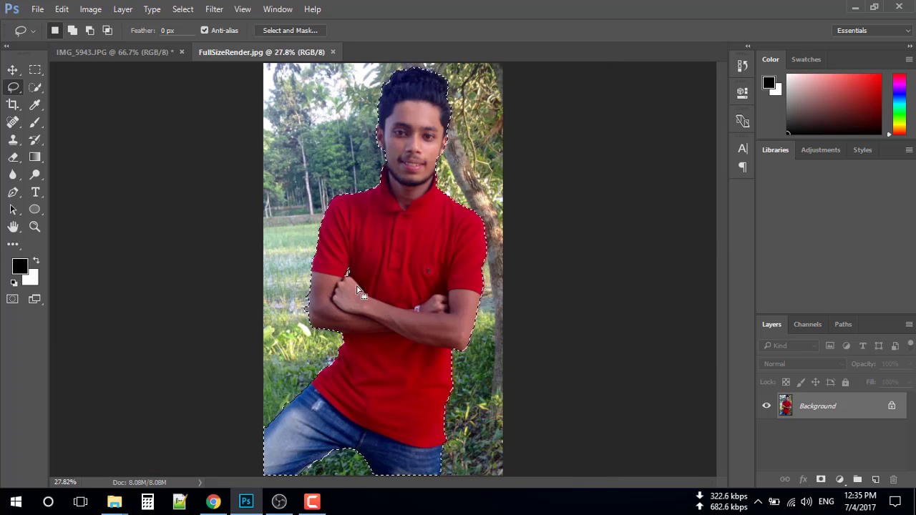
pyautogui.click(822, 479)
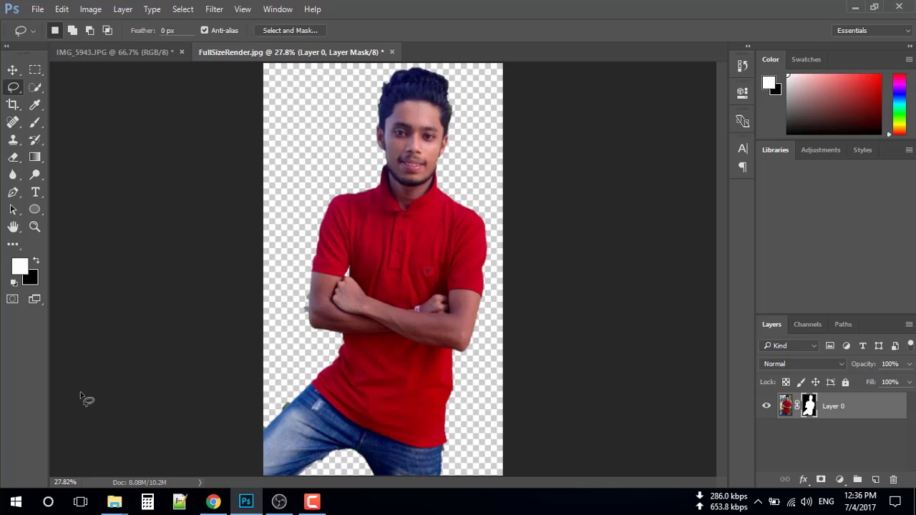
# - Drag the masked man from FullSizeRender.jpg into the IMG_5943.JPG poster as Layer 1
pyautogui.click(103, 54)
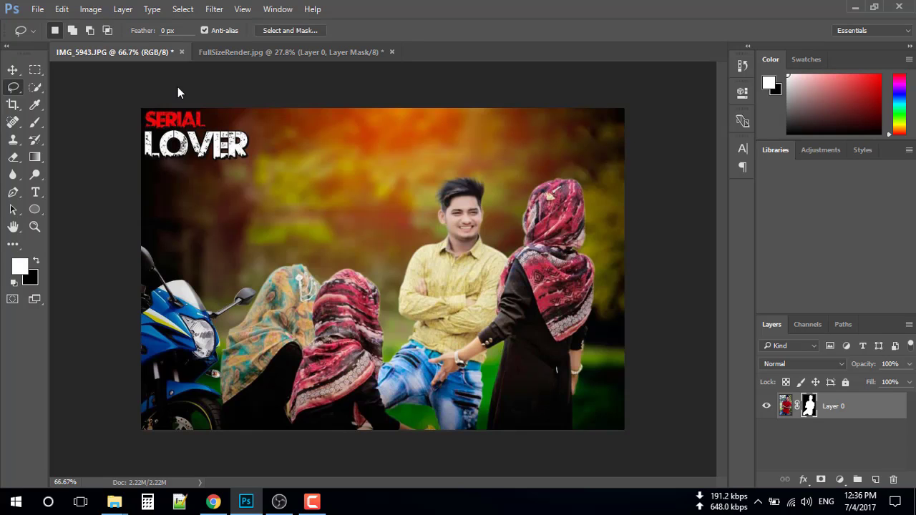
pyautogui.click(212, 51)
pyautogui.click(12, 70)
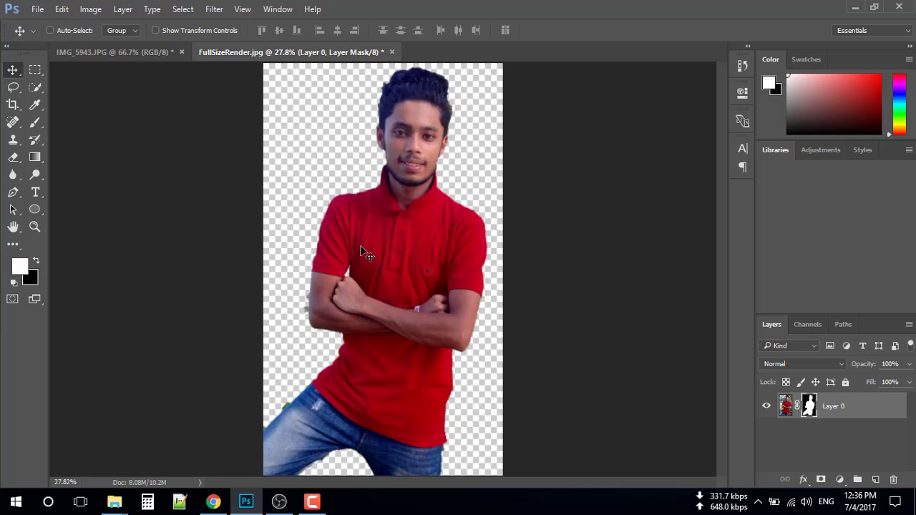
pyautogui.moveTo(360, 244); pyautogui.dragTo(318, 210)
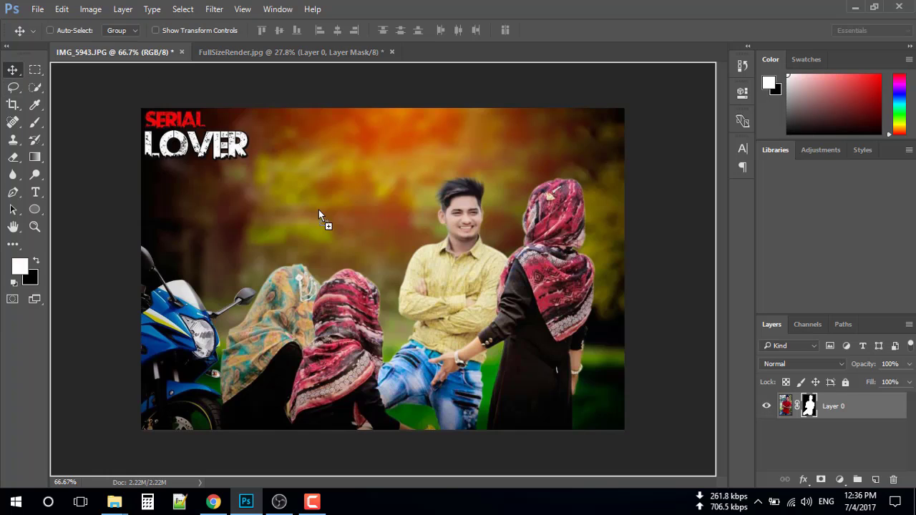
pyautogui.moveTo(458, 301); pyautogui.dragTo(449, 291)
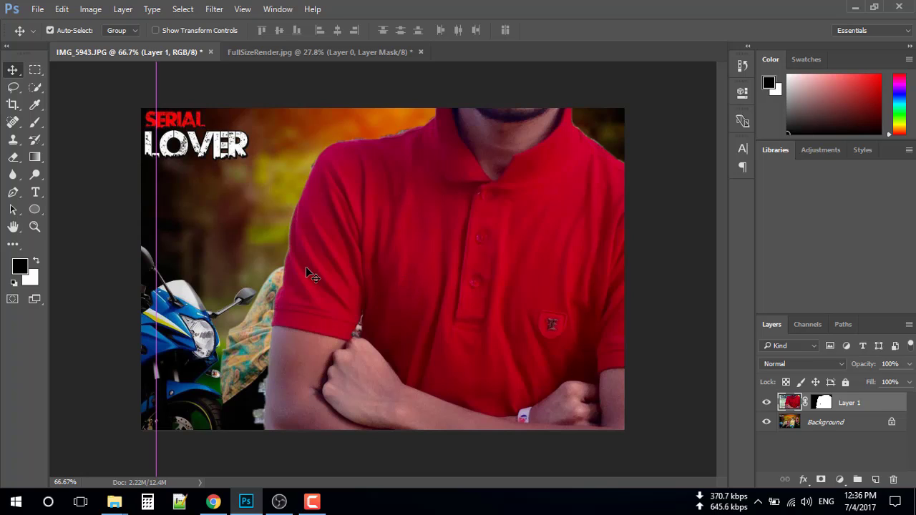
pyautogui.hotkey('ctrl', 't')
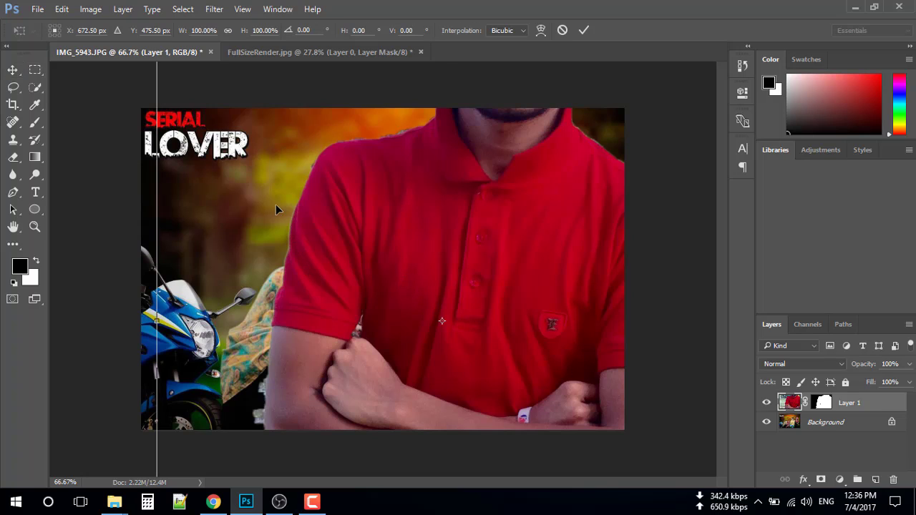
# - Scale Layer 1 proportionally to 26% and place the man between the two women, committing the transform
pyautogui.click(228, 30)
pyautogui.moveTo(244, 37); pyautogui.dragTo(196, 38)
pyautogui.moveTo(444, 279); pyautogui.dragTo(442, 258)
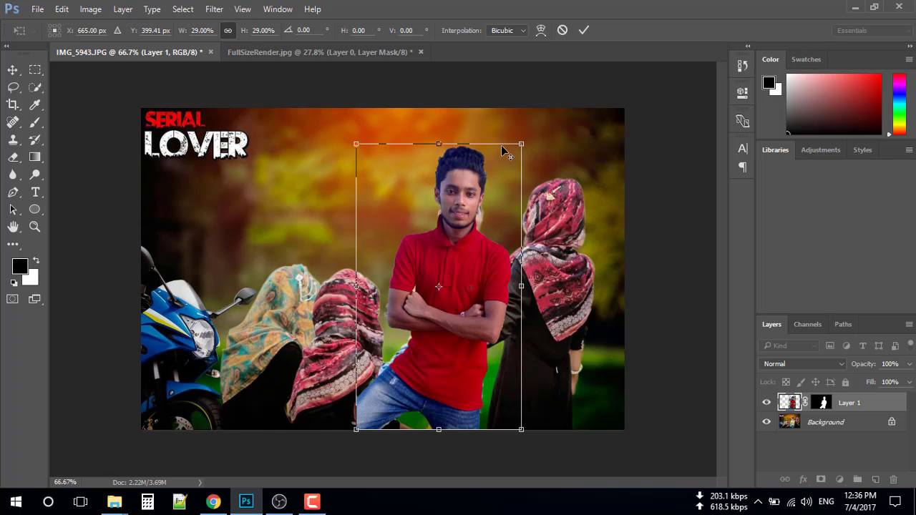
pyautogui.moveTo(518, 146); pyautogui.dragTo(515, 153)
pyautogui.moveTo(484, 218); pyautogui.dragTo(460, 244)
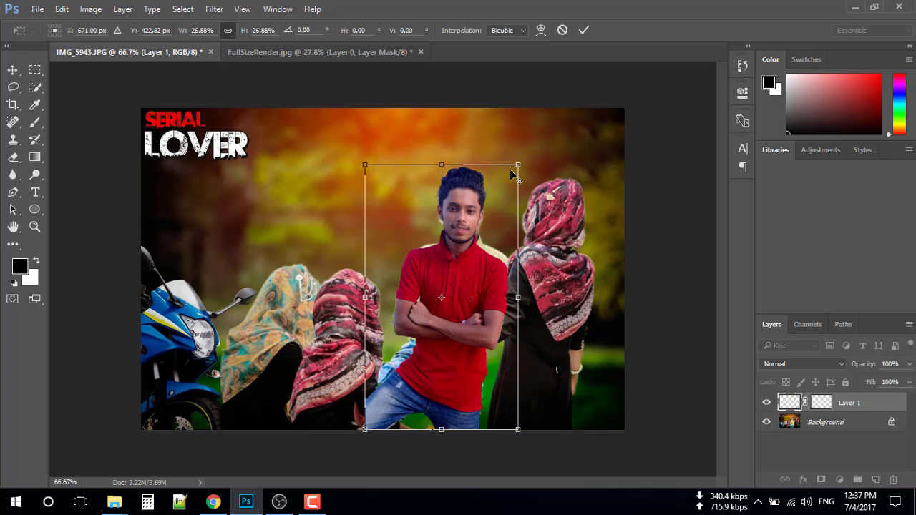
pyautogui.moveTo(517, 166); pyautogui.dragTo(510, 171)
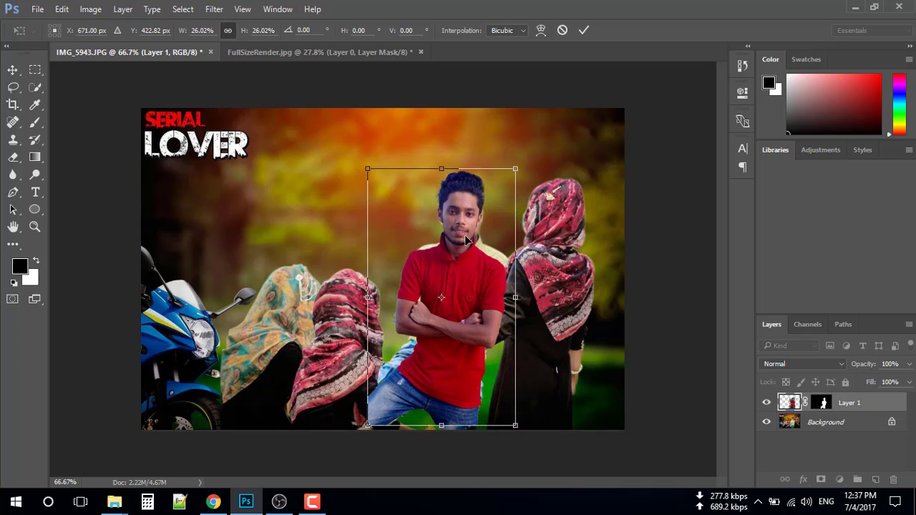
pyautogui.moveTo(466, 242); pyautogui.dragTo(466, 245)
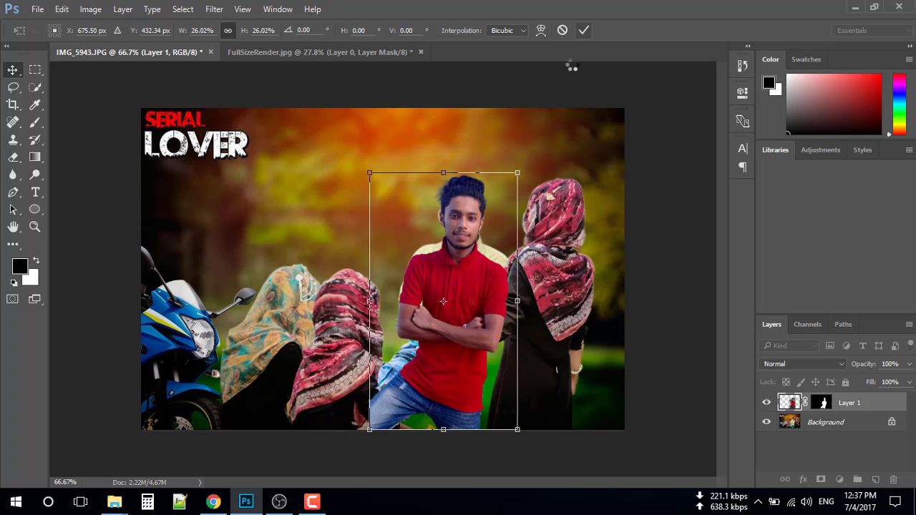
pyautogui.press('Return')
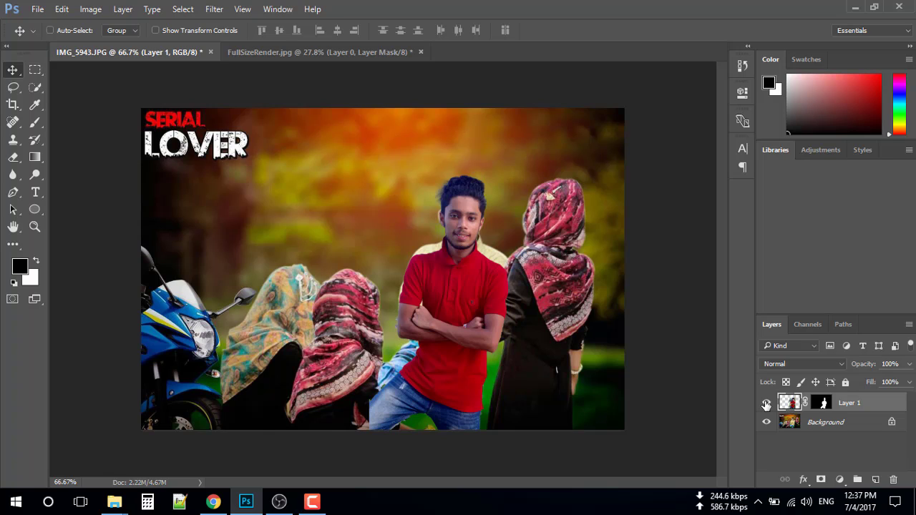
# - Toggle Layer 1's visibility to compare, leaving the man in red hidden
pyautogui.click(767, 403)
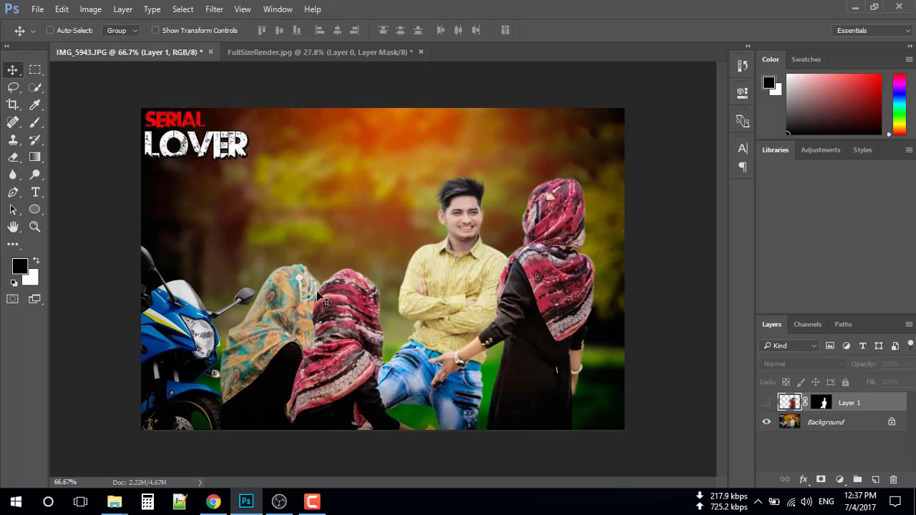
pyautogui.click(766, 404)
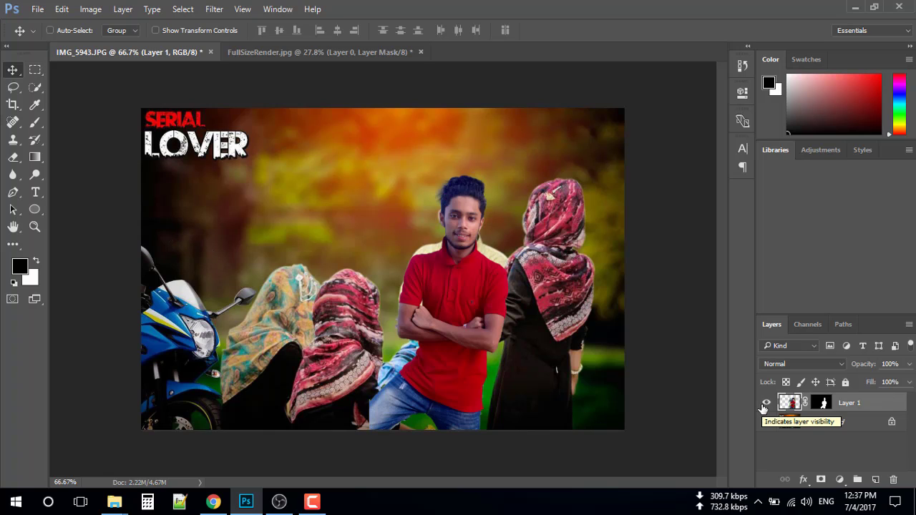
pyautogui.click(765, 405)
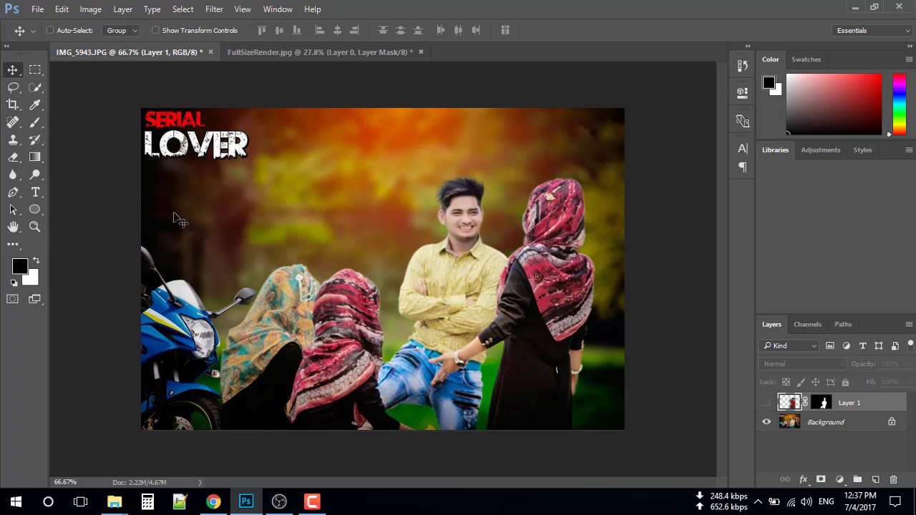
pyautogui.click(34, 89)
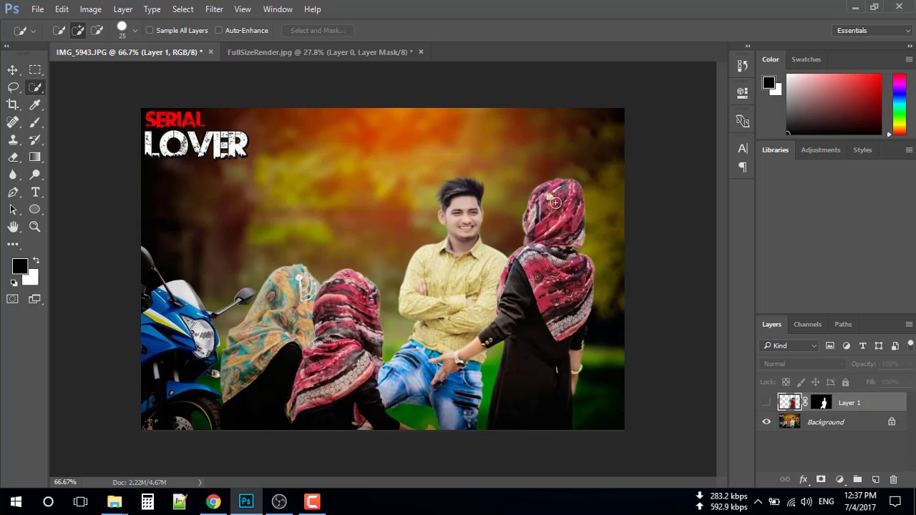
# - On the Background layer, select the right-hand woman from head to feet, including her arm
pyautogui.moveTo(551, 275); pyautogui.dragTo(540, 351)
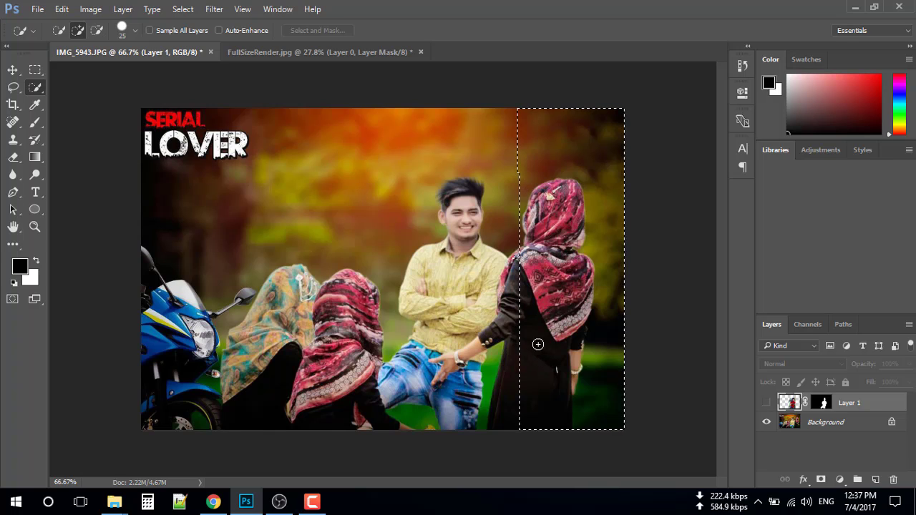
pyautogui.click(792, 424)
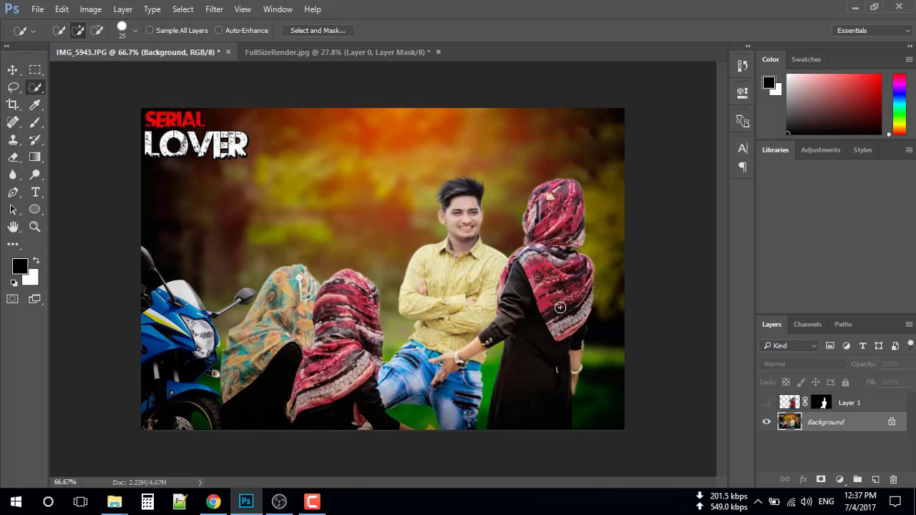
pyautogui.moveTo(546, 236); pyautogui.dragTo(536, 427)
pyautogui.moveTo(563, 360)
pyautogui.mouseDown()
pyautogui.moveTo(573, 353)
pyautogui.moveTo(571, 378)
pyautogui.mouseUp()
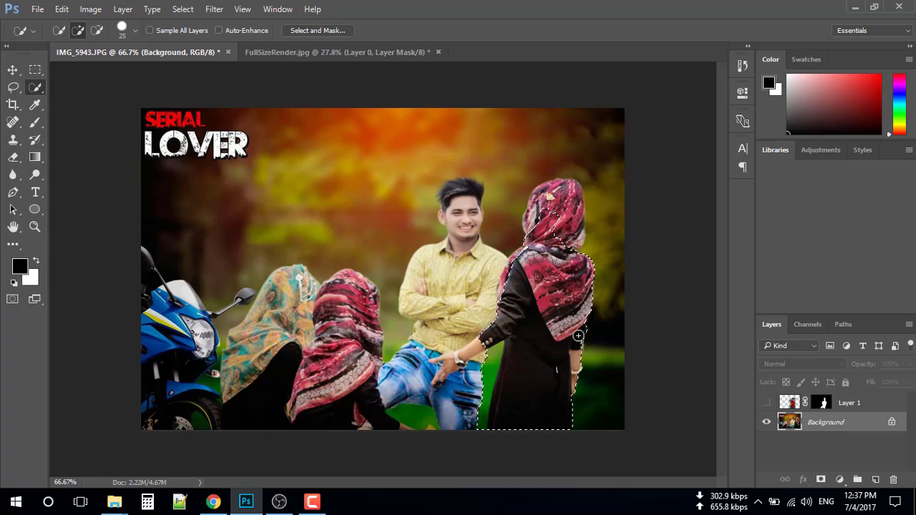
pyautogui.hotkey('ctrl', '+')
pyautogui.hotkey('ctrl', '+')
pyautogui.hotkey('ctrl', '-')
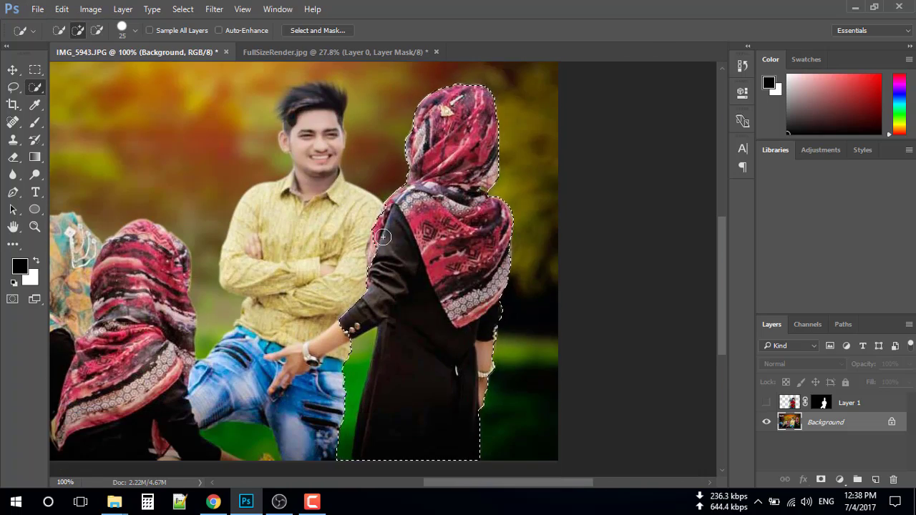
pyautogui.scroll(-3, 383, 236)
# - Extend the selection over the other women and their patterned scarves, then copy them to Layer 2
pyautogui.moveTo(372, 251)
pyautogui.mouseDown()
pyautogui.moveTo(355, 287)
pyautogui.moveTo(264, 339)
pyautogui.mouseUp()
pyautogui.press('[')
pyautogui.press('[')
pyautogui.press('[')
pyautogui.press('[')
pyautogui.moveTo(129, 272)
pyautogui.mouseDown()
pyautogui.moveTo(58, 301)
pyautogui.moveTo(243, 215)
pyautogui.moveTo(346, 414)
pyautogui.moveTo(287, 208)
pyautogui.moveTo(236, 193)
pyautogui.moveTo(209, 221)
pyautogui.moveTo(158, 315)
pyautogui.mouseUp()
pyautogui.moveTo(115, 343)
pyautogui.mouseDown()
pyautogui.moveTo(241, 327)
pyautogui.moveTo(217, 270)
pyautogui.mouseUp()
pyautogui.press(']')
pyautogui.press(']')
pyautogui.press(']')
pyautogui.press(']')
pyautogui.press(']')
pyautogui.click(217, 270)
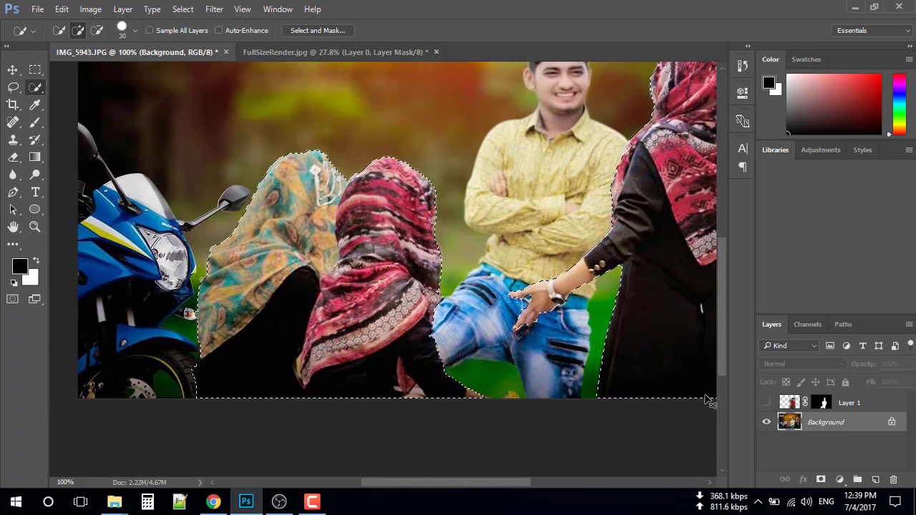
pyautogui.hotkey('ctrl', 'j')
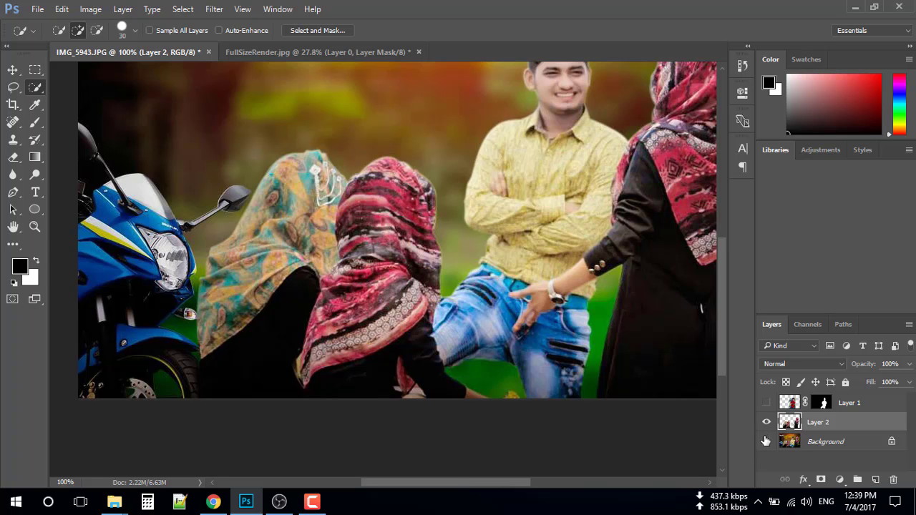
# - Toggle the Background layer's visibility to check the copied women
pyautogui.click(767, 442)
pyautogui.click(766, 442)
pyautogui.scroll(3, 576, 392)
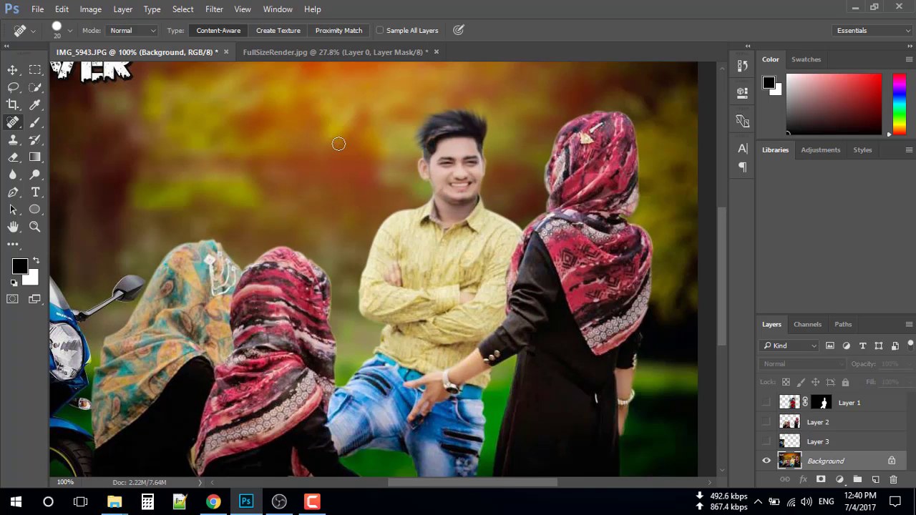
# - Paint the Spot Healing Brush over the man's hair, then undo the healing strokes
pyautogui.press(']')
pyautogui.press(']')
pyautogui.press(']')
pyautogui.moveTo(430, 114)
pyautogui.mouseDown()
pyautogui.moveTo(431, 143)
pyautogui.moveTo(409, 149)
pyautogui.mouseUp()
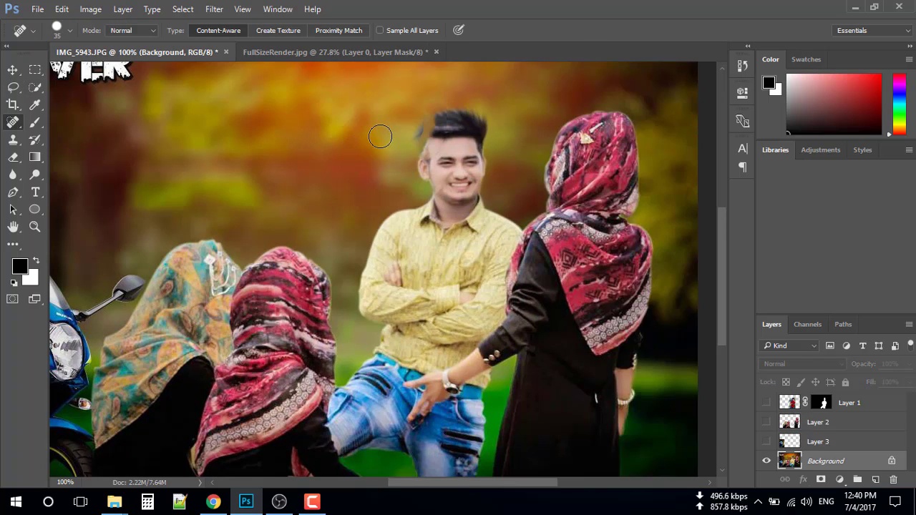
pyautogui.moveTo(415, 107); pyautogui.dragTo(410, 156)
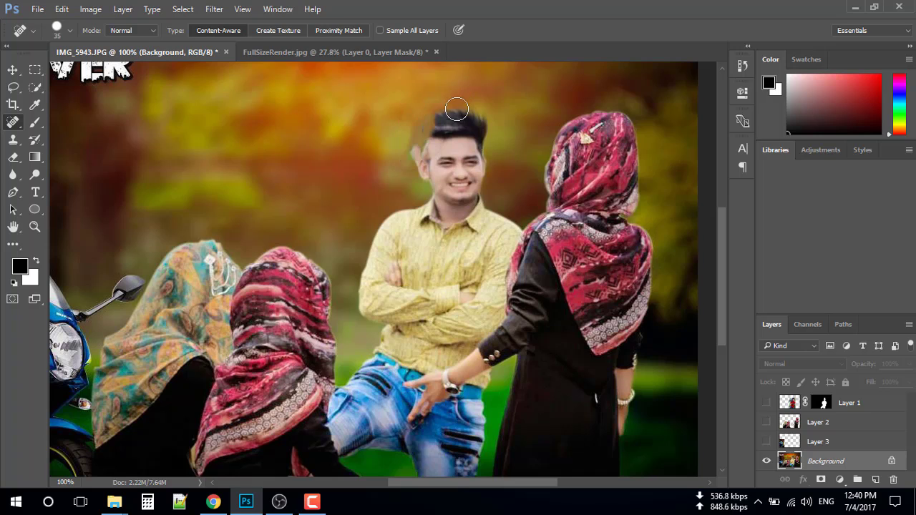
pyautogui.moveTo(456, 109)
pyautogui.mouseDown()
pyautogui.moveTo(440, 134)
pyautogui.moveTo(449, 112)
pyautogui.moveTo(462, 133)
pyautogui.moveTo(491, 138)
pyautogui.moveTo(454, 123)
pyautogui.moveTo(424, 126)
pyautogui.moveTo(451, 115)
pyautogui.moveTo(465, 128)
pyautogui.moveTo(405, 169)
pyautogui.mouseUp()
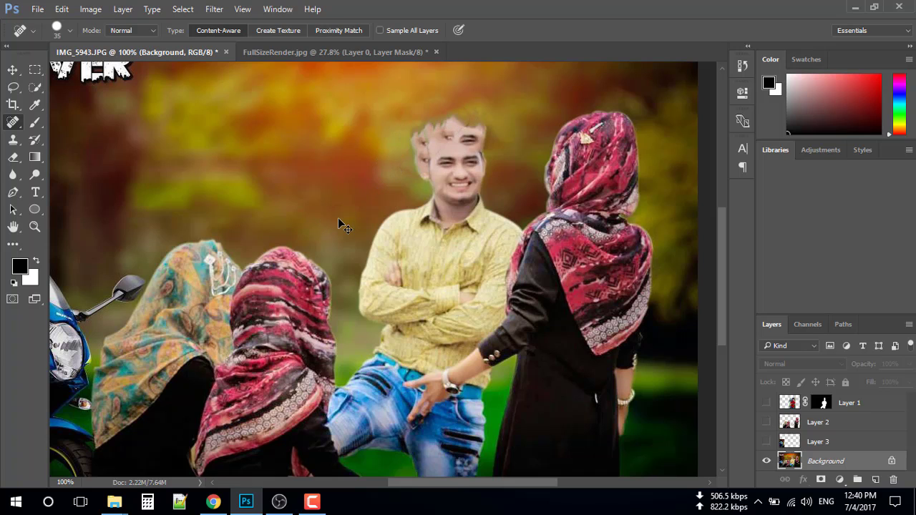
pyautogui.press('F12')
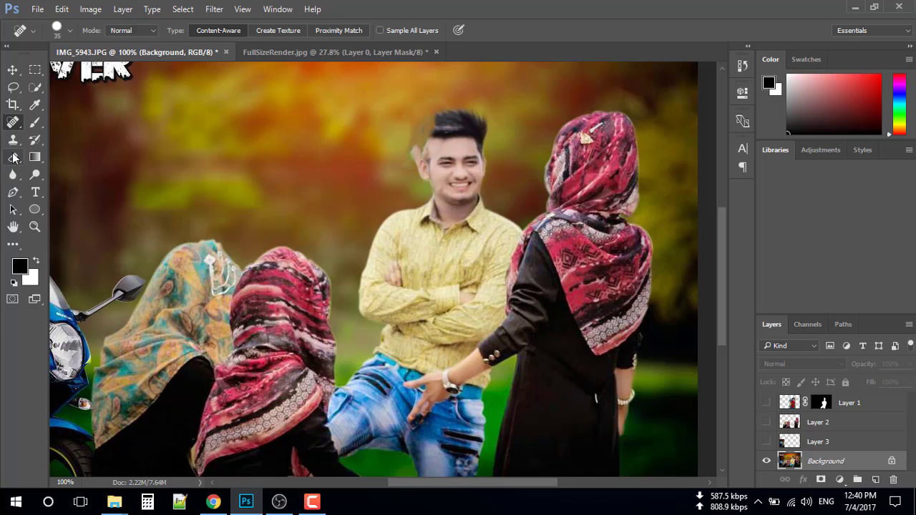
pyautogui.click(13, 139)
# - Clone sampled orange background over the man's dark hair at 71%, then 82% opacity
pyautogui.click(64, 139)
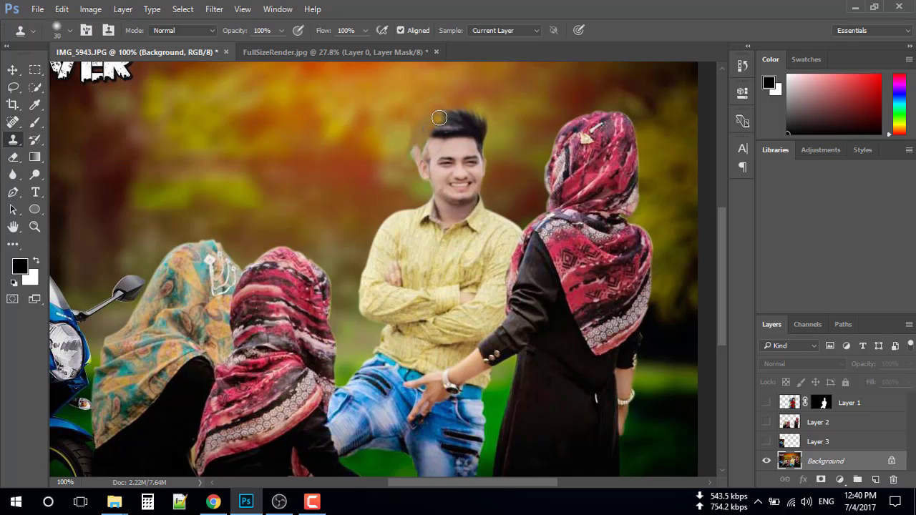
pyautogui.moveTo(438, 117)
pyautogui.mouseDown()
pyautogui.moveTo(475, 116)
pyautogui.moveTo(431, 115)
pyautogui.moveTo(417, 140)
pyautogui.moveTo(420, 115)
pyautogui.mouseUp()
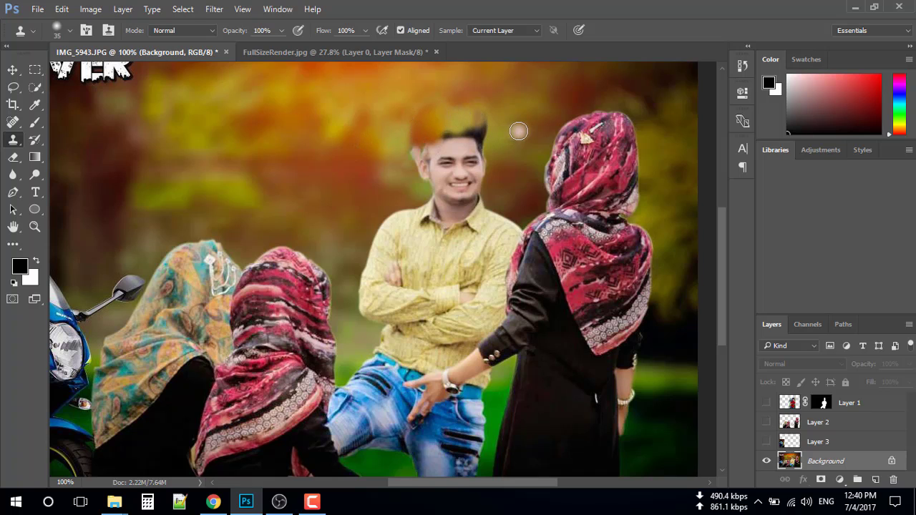
pyautogui.click(281, 30)
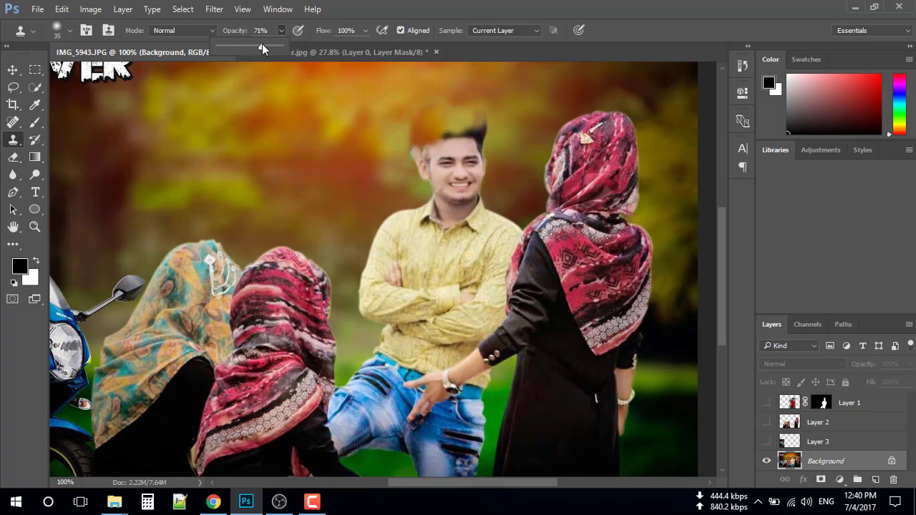
pyautogui.click(261, 43)
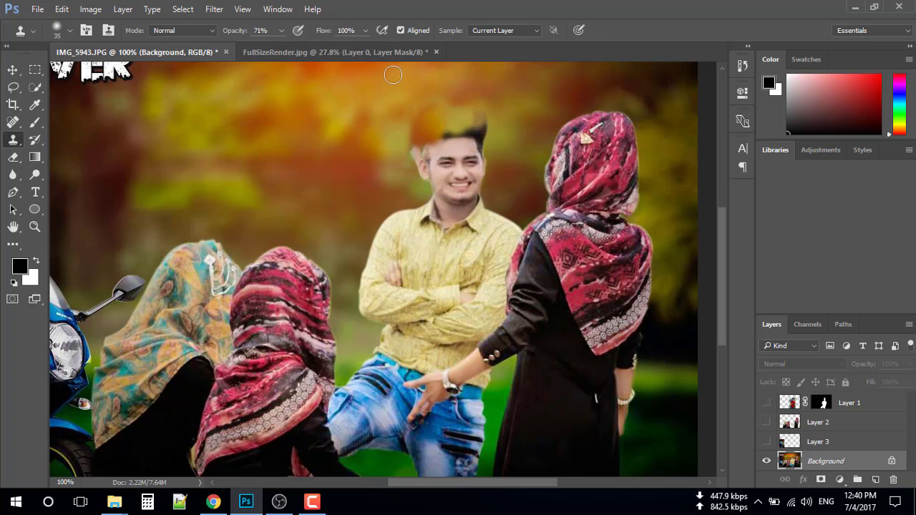
pyautogui.keyDown('alt'); pyautogui.click(501, 97); pyautogui.keyUp('alt')
pyautogui.moveTo(486, 107); pyautogui.dragTo(507, 107)
pyautogui.press('8')
pyautogui.press('2')
pyautogui.moveTo(458, 121)
pyautogui.mouseDown()
pyautogui.moveTo(301, 57)
pyautogui.moveTo(464, 131)
pyautogui.moveTo(484, 161)
pyautogui.moveTo(440, 167)
pyautogui.moveTo(452, 159)
pyautogui.moveTo(453, 182)
pyautogui.moveTo(483, 182)
pyautogui.moveTo(492, 148)
pyautogui.moveTo(372, 229)
pyautogui.moveTo(423, 201)
pyautogui.mouseUp()
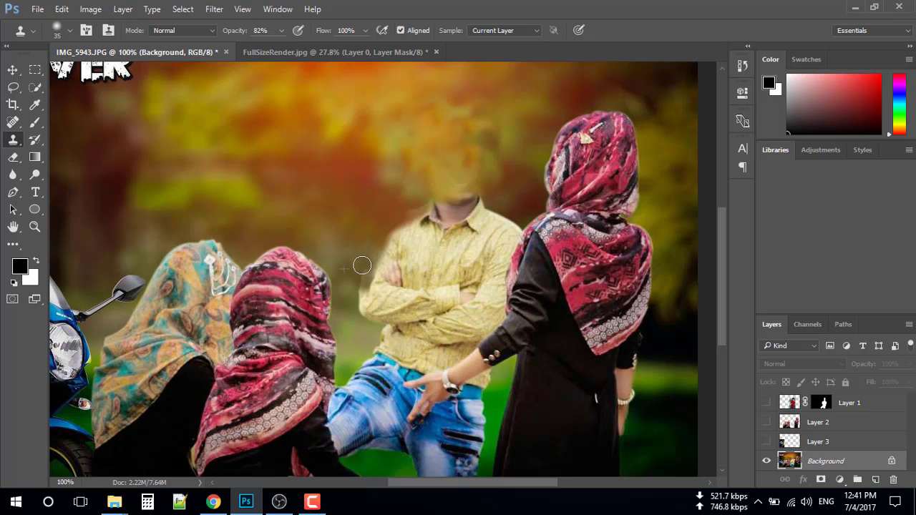
# - Clone over the left shoulder, show Layer 1, and move the women's Layer 2 to the top
pyautogui.moveTo(358, 262)
pyautogui.mouseDown()
pyautogui.moveTo(458, 155)
pyautogui.moveTo(449, 186)
pyautogui.moveTo(375, 294)
pyautogui.moveTo(370, 350)
pyautogui.moveTo(360, 337)
pyautogui.moveTo(366, 365)
pyautogui.moveTo(343, 385)
pyautogui.moveTo(364, 366)
pyautogui.moveTo(359, 351)
pyautogui.moveTo(374, 373)
pyautogui.moveTo(370, 337)
pyautogui.moveTo(338, 413)
pyautogui.moveTo(357, 311)
pyautogui.moveTo(370, 448)
pyautogui.moveTo(358, 364)
pyautogui.mouseUp()
pyautogui.click(766, 403)
pyautogui.moveTo(332, 384); pyautogui.dragTo(329, 443)
pyautogui.click(767, 402)
pyautogui.moveTo(789, 423); pyautogui.dragTo(767, 409)
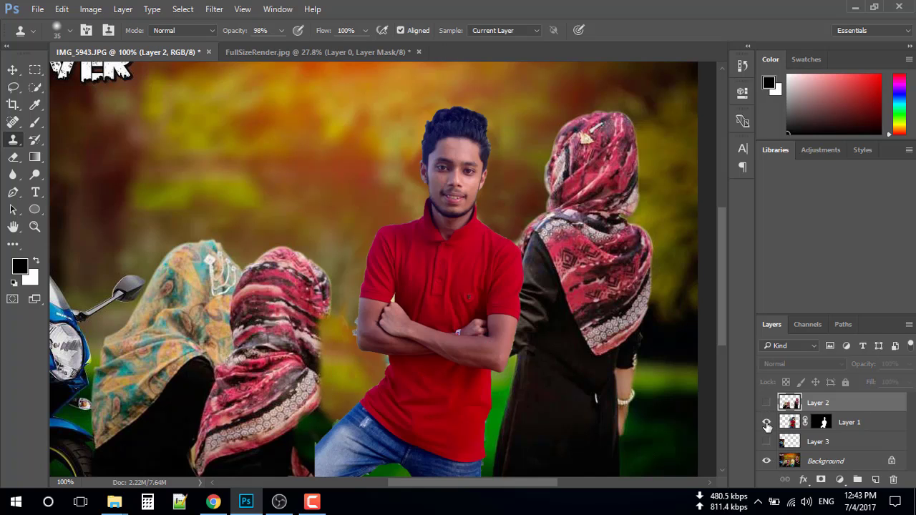
# - Toggle the man and women layers to compare, leaving the women visible in front of him
pyautogui.click(767, 422)
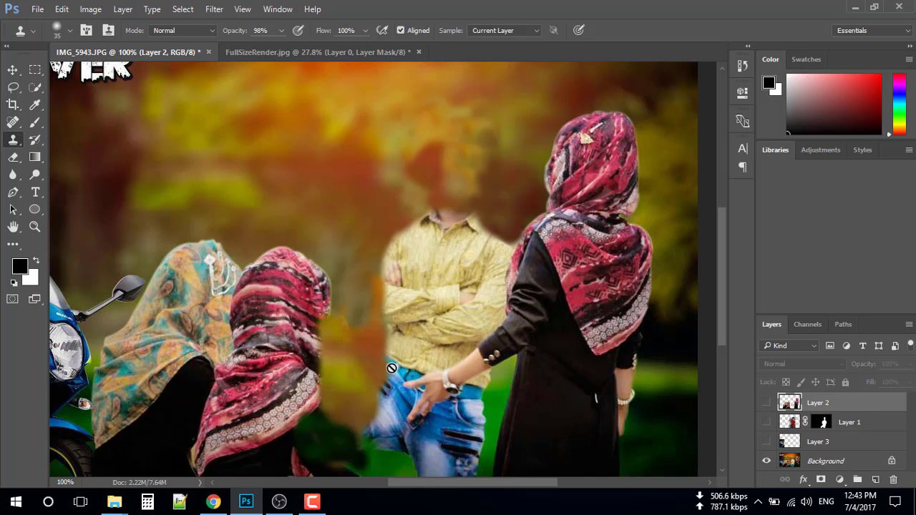
pyautogui.click(767, 422)
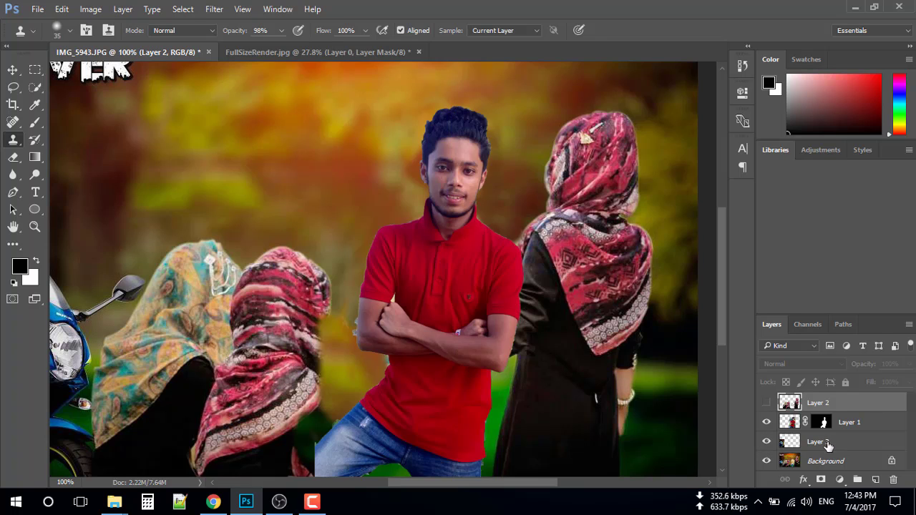
pyautogui.click(767, 403)
pyautogui.scroll(-1, 387, 287)
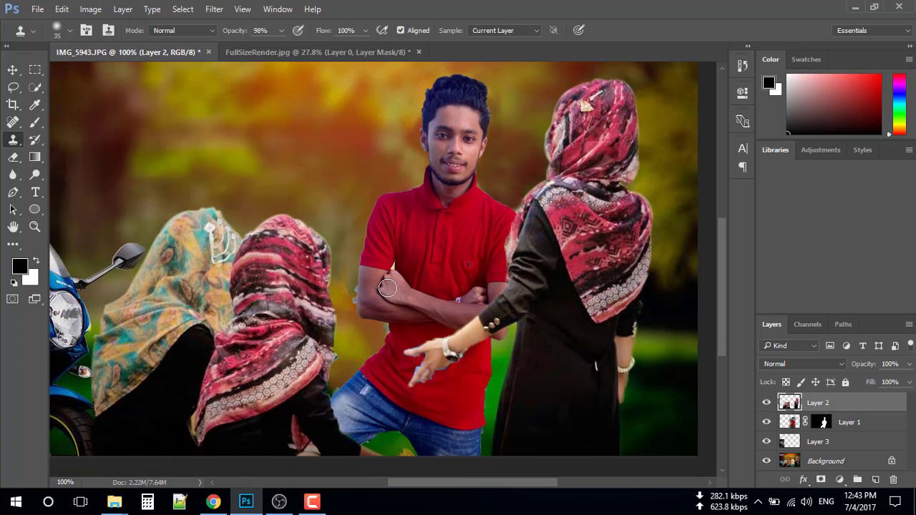
pyautogui.scroll(1, 387, 287)
pyautogui.scroll(-1, 391, 290)
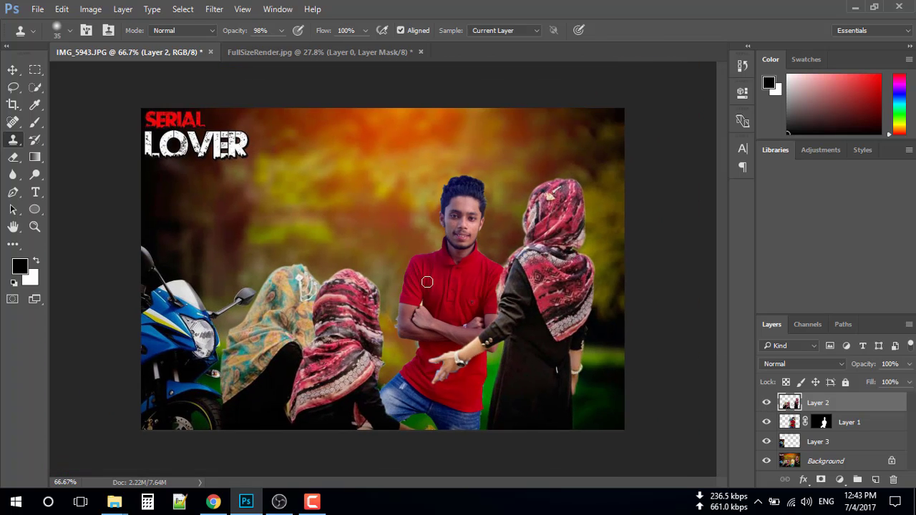
pyautogui.click(767, 404)
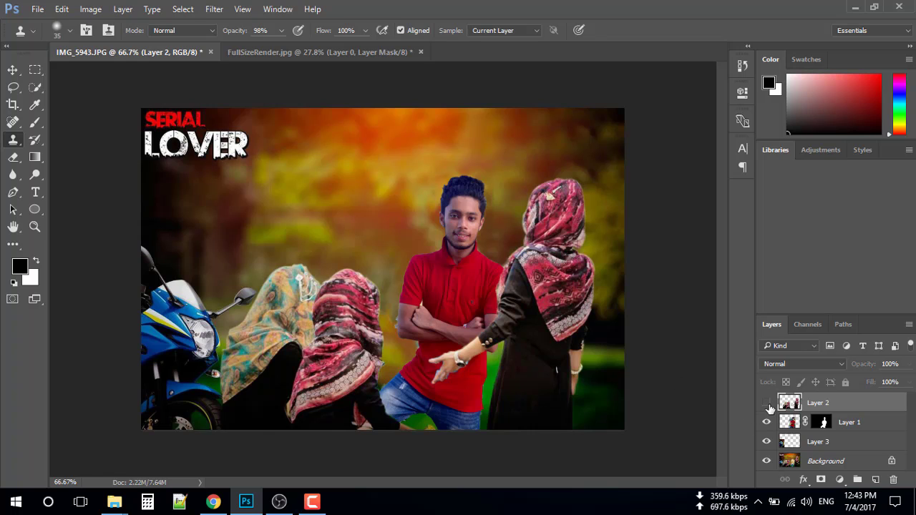
pyautogui.click(768, 404)
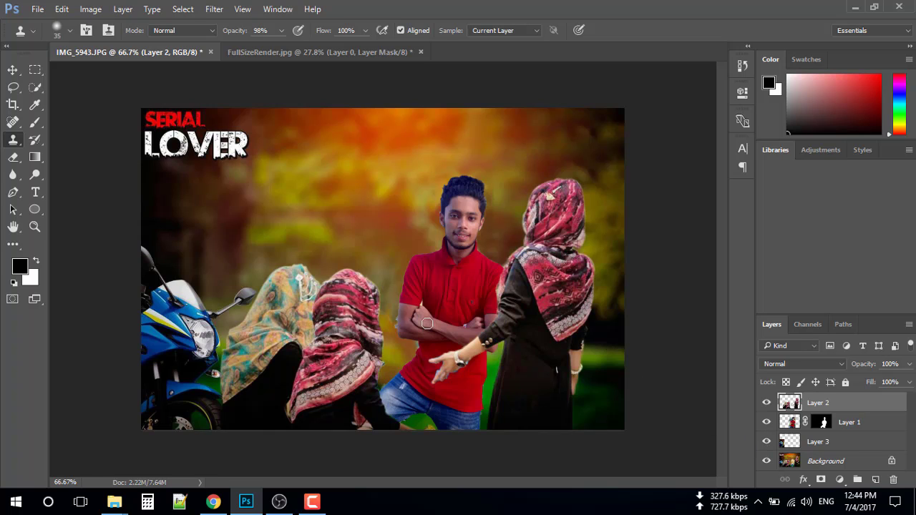
# - Zoom to 300% on the man's crossed arms and target Layer 1's layer mask with the Brush
pyautogui.scroll(3, 427, 324)
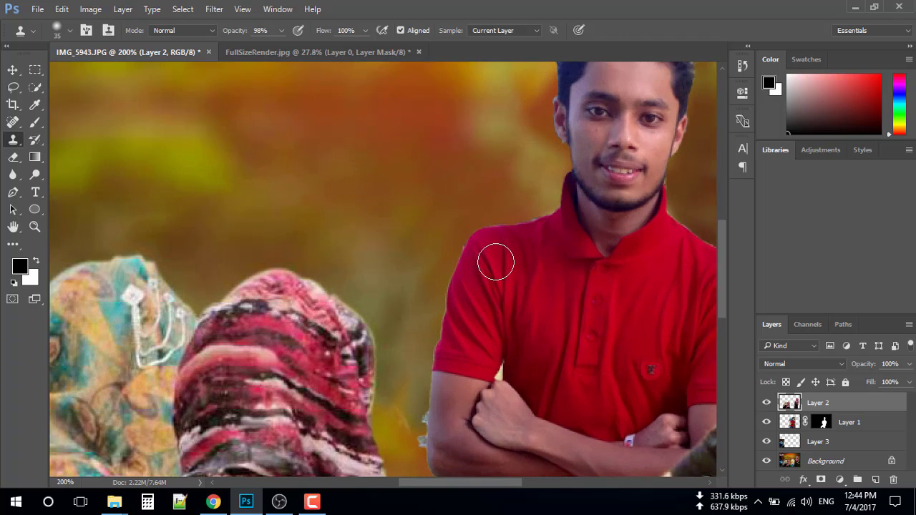
pyautogui.moveTo(496, 260); pyautogui.dragTo(370, 262)
pyautogui.hotkey('ctrl', '+')
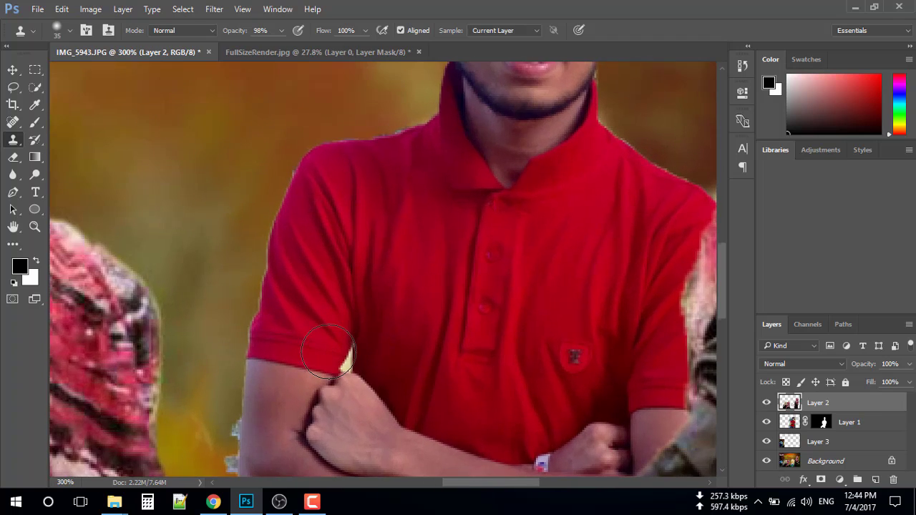
pyautogui.scroll(-2, 266, 393)
pyautogui.moveTo(266, 393); pyautogui.dragTo(258, 357)
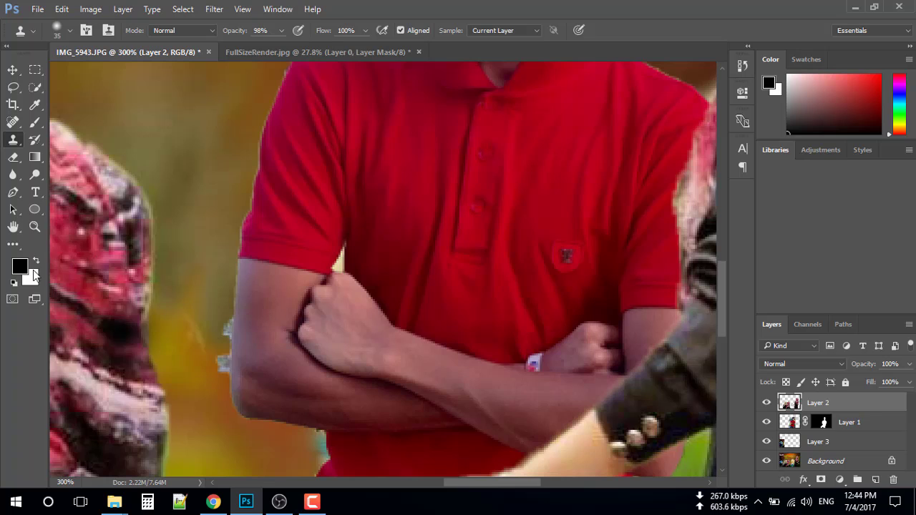
pyautogui.click(35, 122)
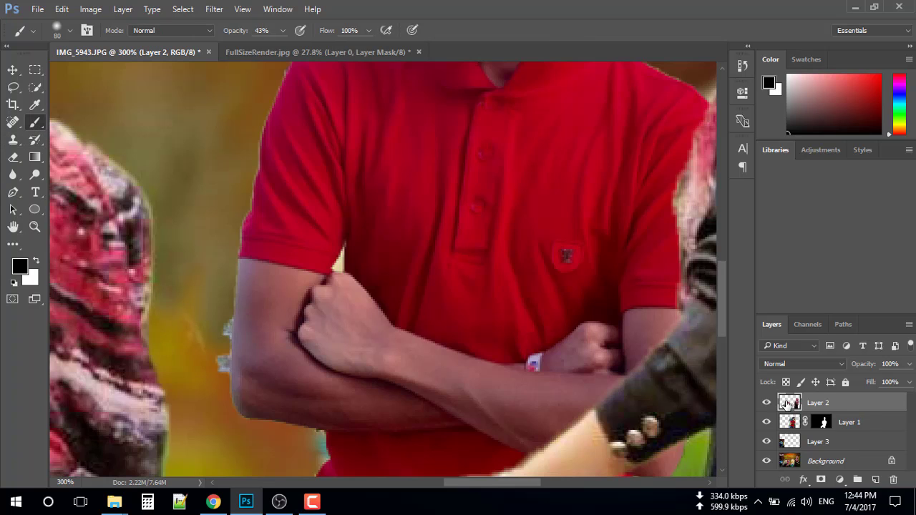
pyautogui.click(793, 422)
pyautogui.click(821, 425)
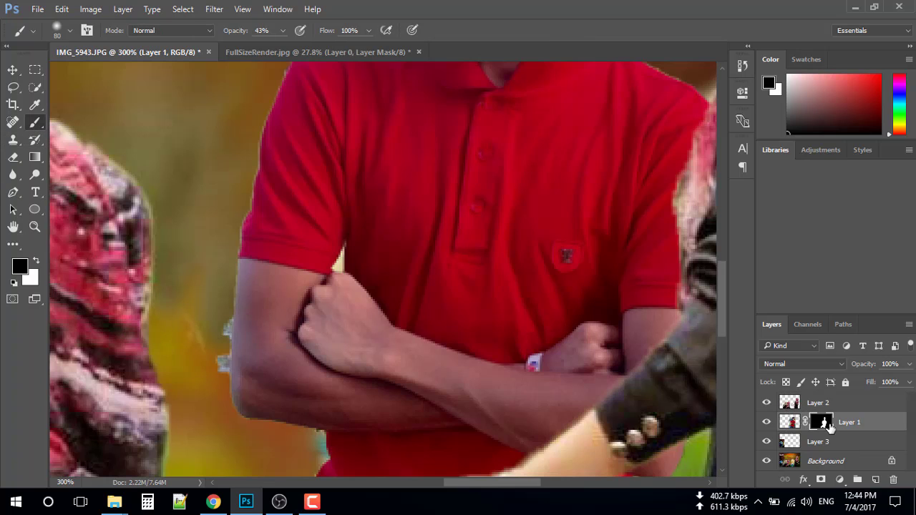
# - Set up a black, soft 7 px brush at 92% opacity
pyautogui.press('x')
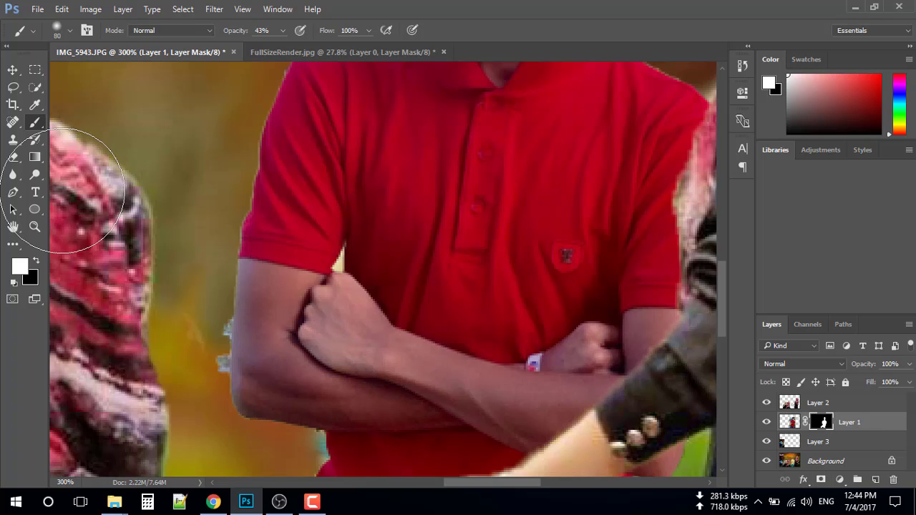
pyautogui.click(35, 262)
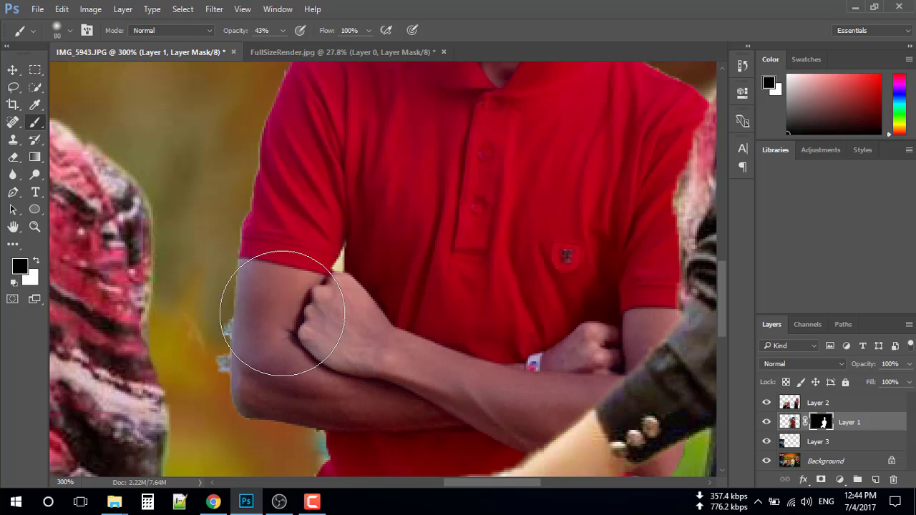
pyautogui.press('[')
pyautogui.press('[')
pyautogui.press('[')
pyautogui.press('[')
pyautogui.press('[')
pyautogui.press('[')
pyautogui.press('[')
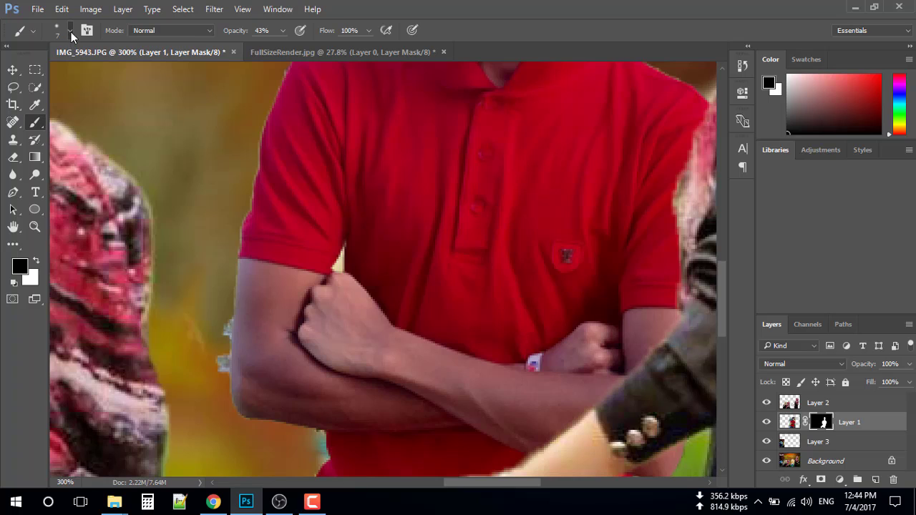
pyautogui.click(70, 30)
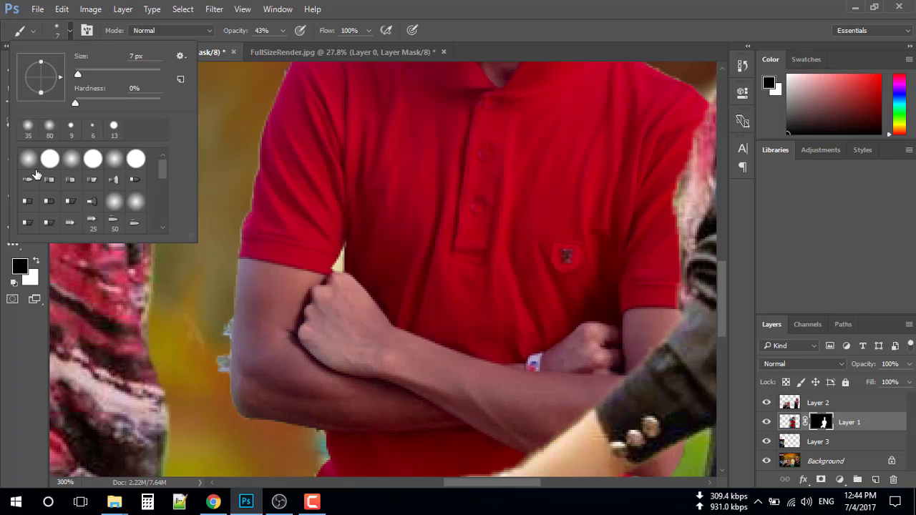
pyautogui.click(279, 353)
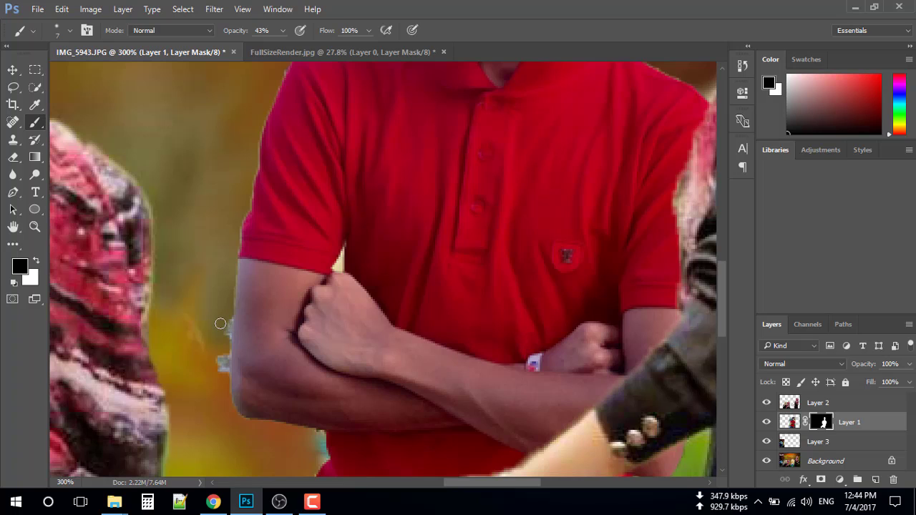
pyautogui.moveTo(283, 30); pyautogui.dragTo(300, 47)
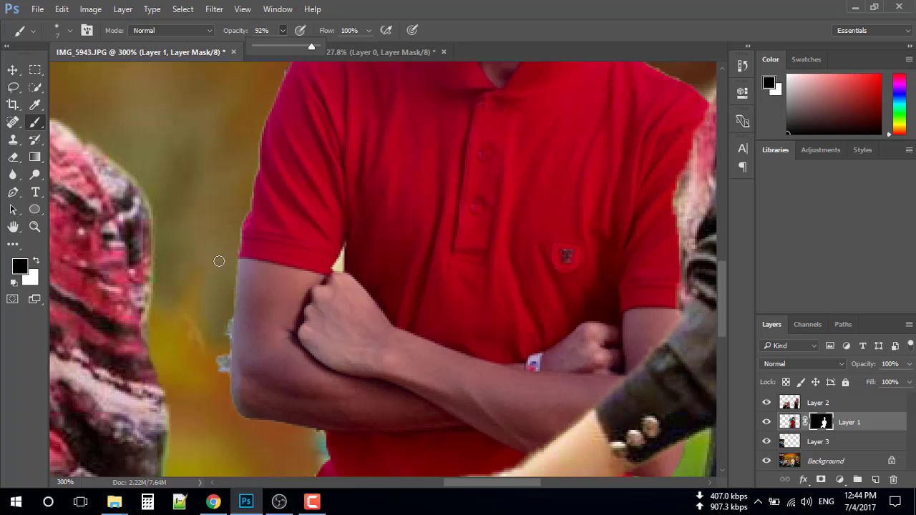
pyautogui.click(224, 326)
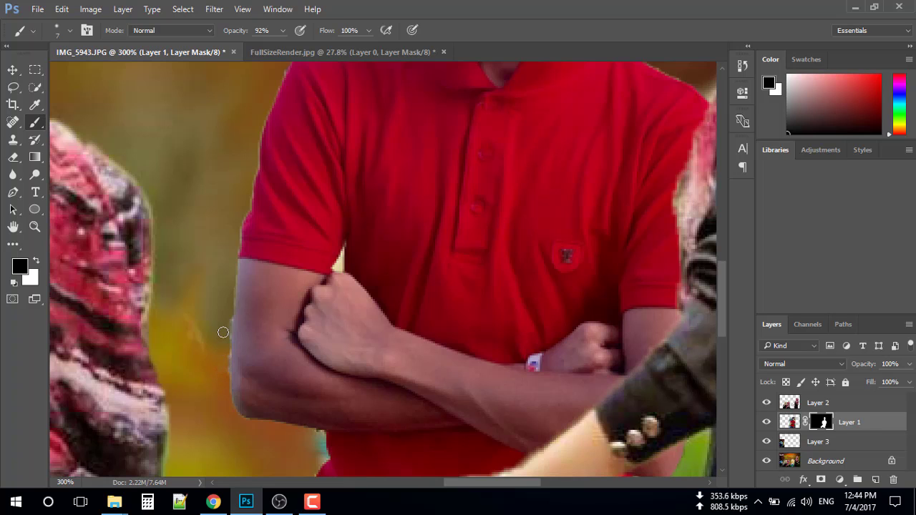
# - Paint the mask along the man's arm edges to hide leftover original background
pyautogui.scroll(-3, 226, 401)
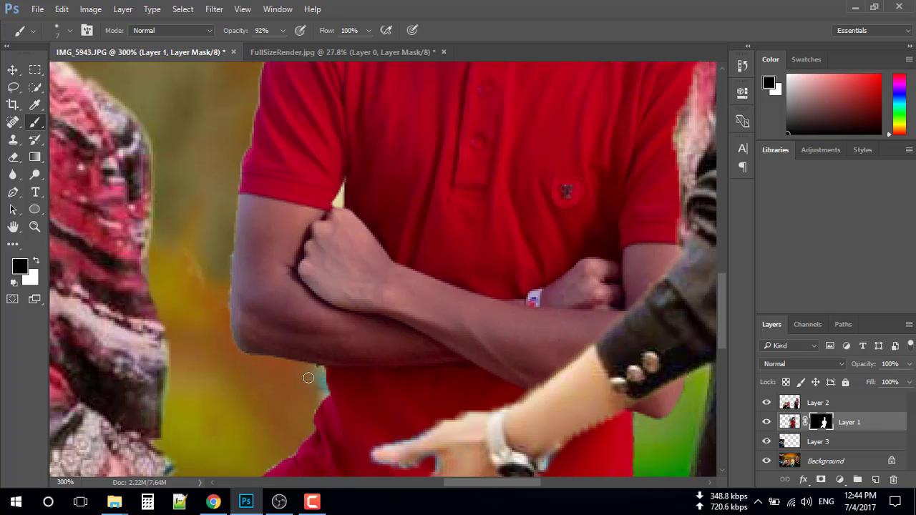
pyautogui.scroll(5, 307, 410)
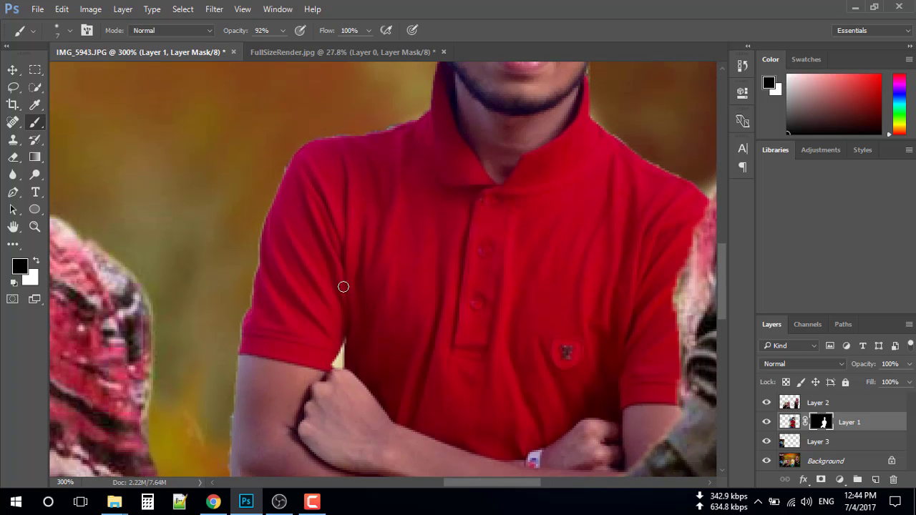
pyautogui.moveTo(453, 135)
pyautogui.mouseDown()
pyautogui.moveTo(222, 270)
pyautogui.moveTo(303, 419)
pyautogui.moveTo(348, 243)
pyautogui.moveTo(397, 262)
pyautogui.moveTo(563, 181)
pyautogui.moveTo(603, 388)
pyautogui.moveTo(601, 440)
pyautogui.mouseUp()
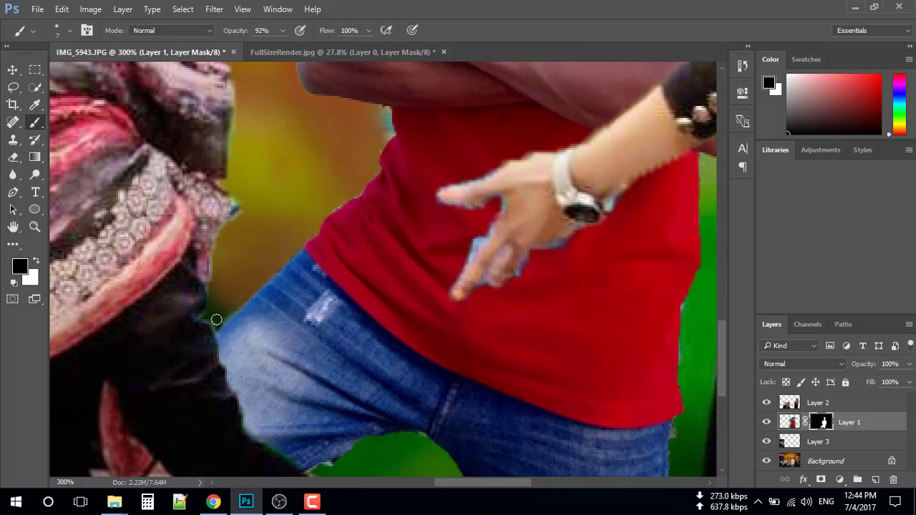
pyautogui.scroll(10, 372, 315)
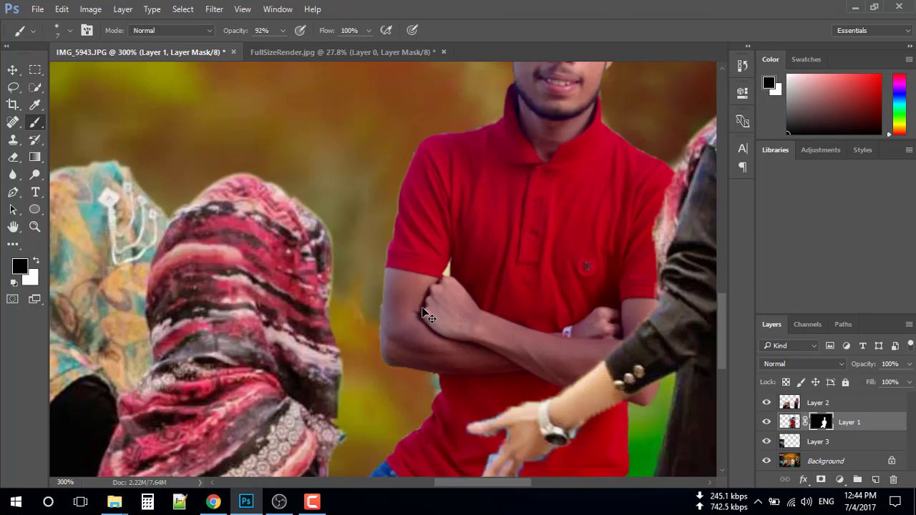
pyautogui.hotkey('ctrl', '0')
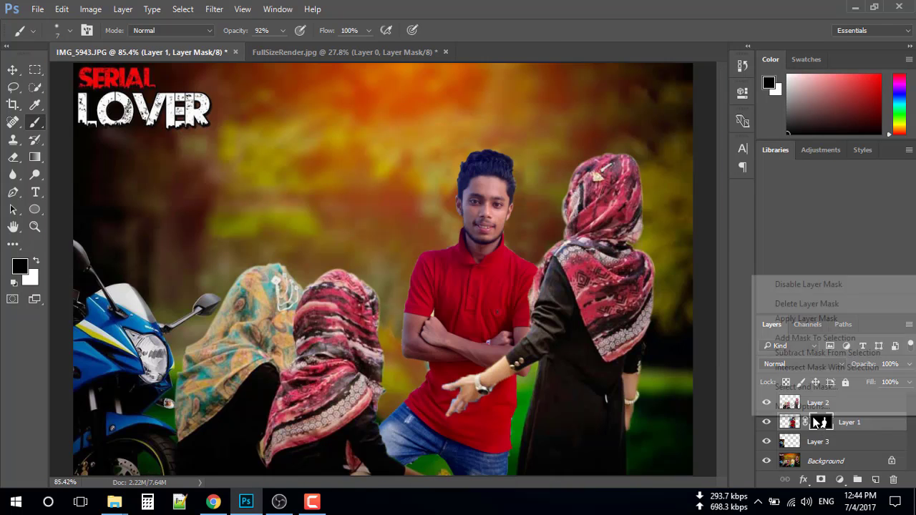
pyautogui.rightClick(818, 423)
pyautogui.click(807, 387)
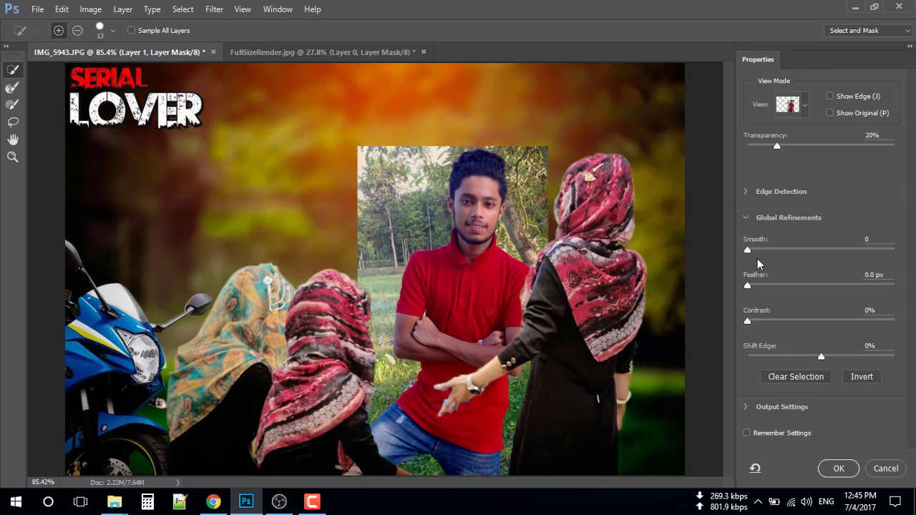
pyautogui.click(806, 106)
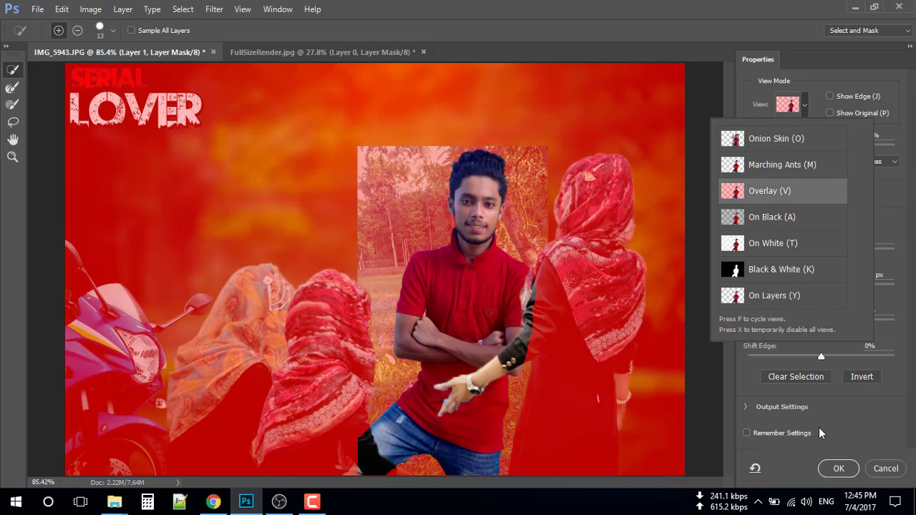
pyautogui.click(885, 469)
pyautogui.click(885, 469)
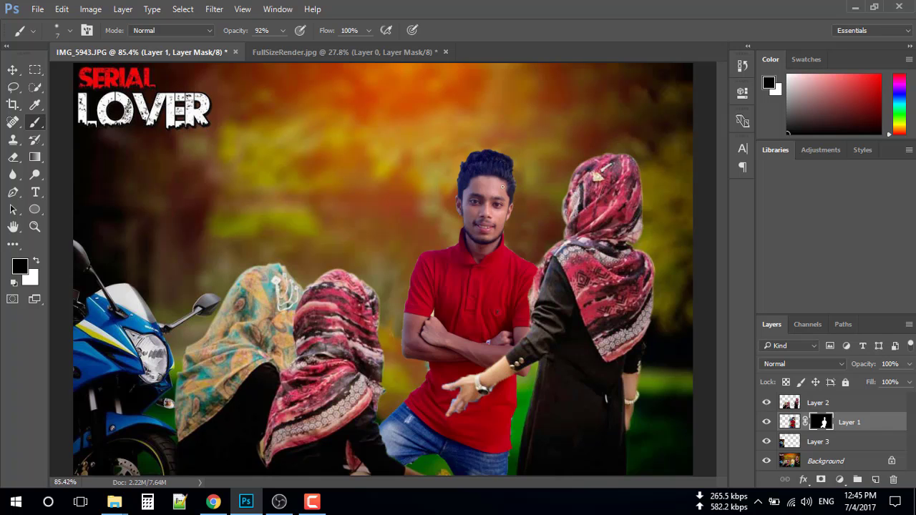
# - Zoom in on the man's head and switch to the Smudge Tool from the Blur group
pyautogui.scroll(5, 494, 210)
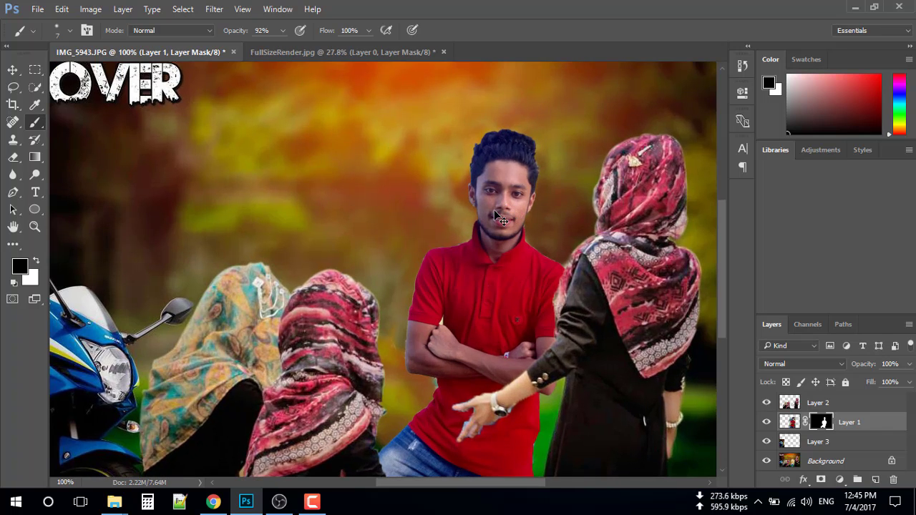
pyautogui.moveTo(455, 255); pyautogui.dragTo(315, 349)
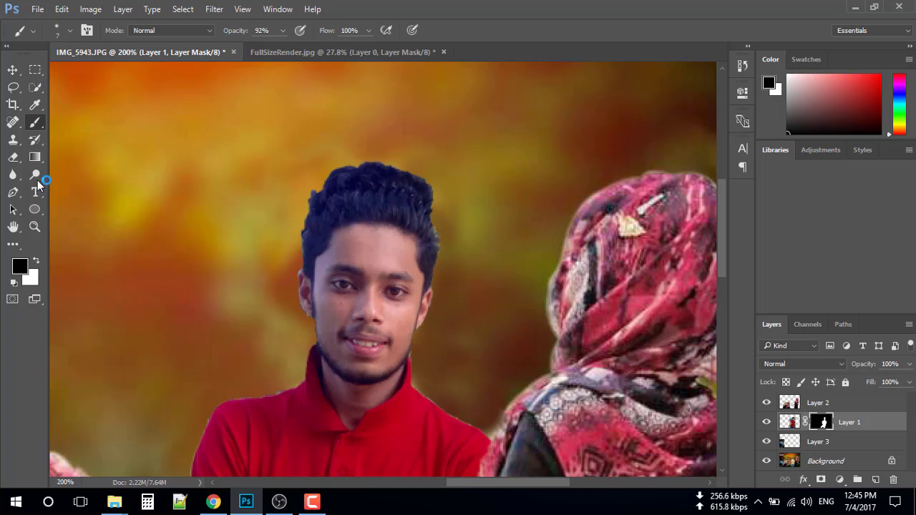
pyautogui.rightClick(35, 126)
pyautogui.click(34, 123)
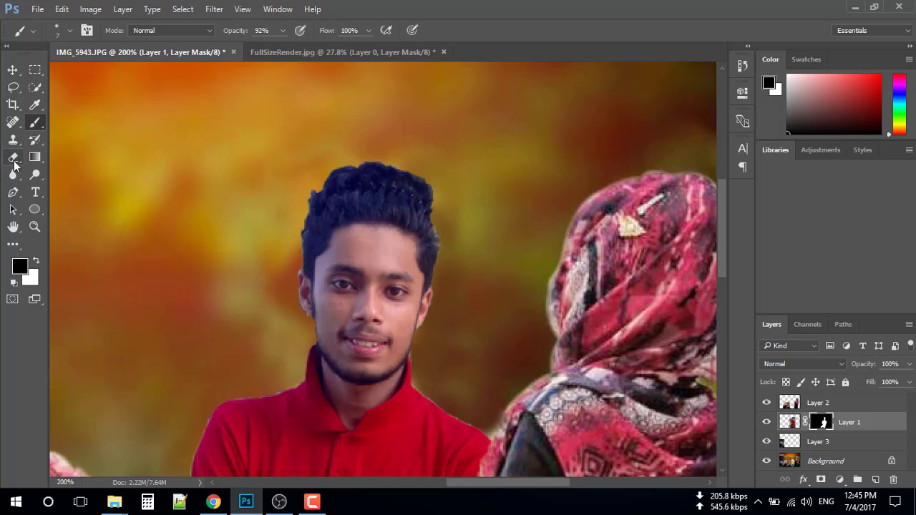
pyautogui.click(13, 174)
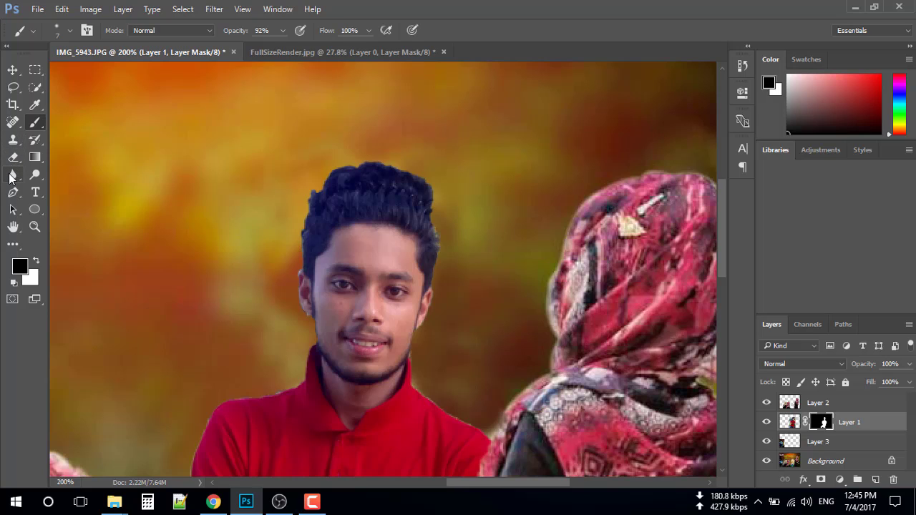
pyautogui.click(68, 201)
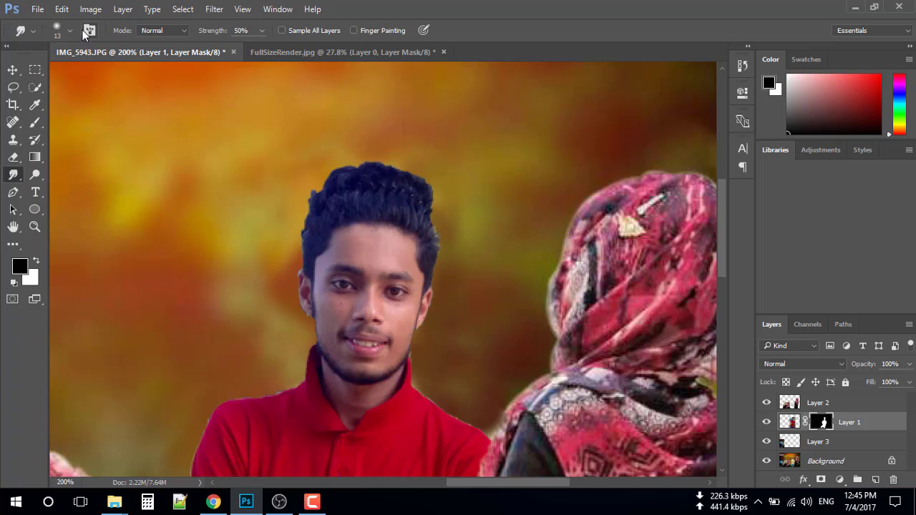
# - Browse the smudge brush presets (13 px soft brush) and bring up the brush library gear menu
pyautogui.click(69, 30)
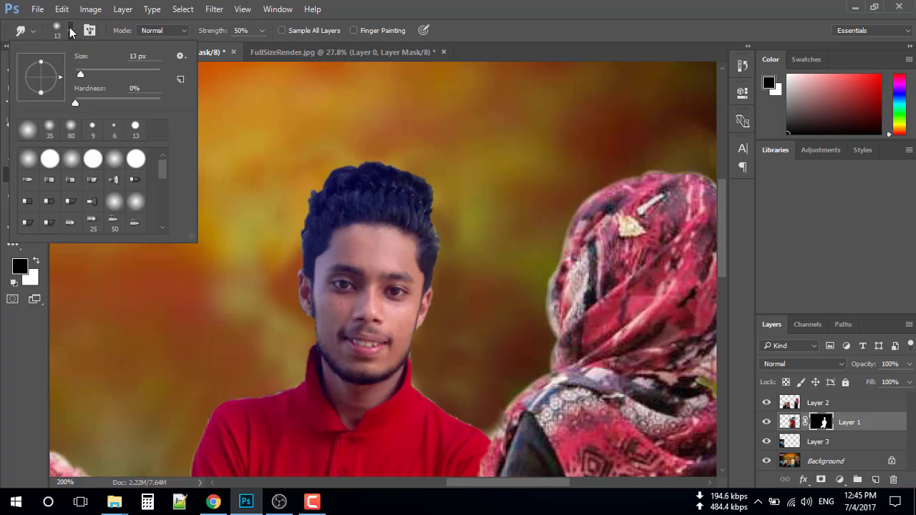
pyautogui.scroll(-5, 96, 200)
pyautogui.scroll(-3, 97, 200)
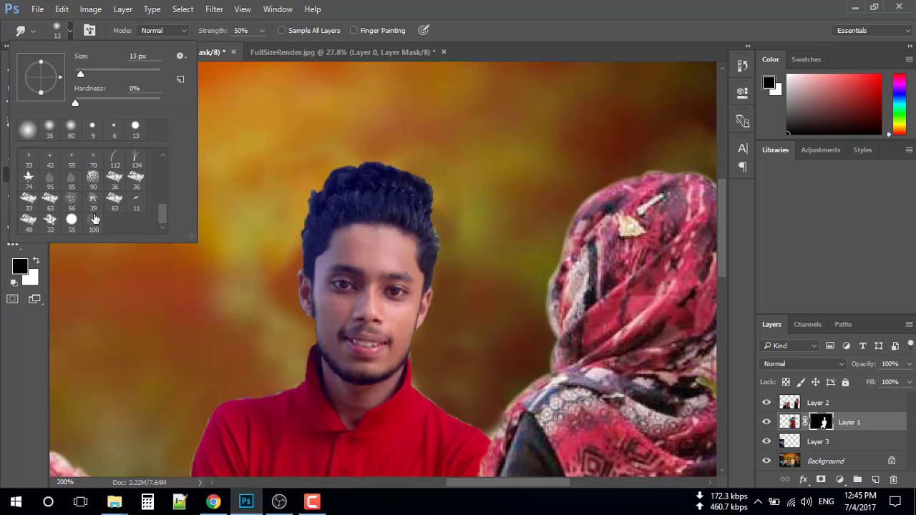
pyautogui.scroll(3, 90, 208)
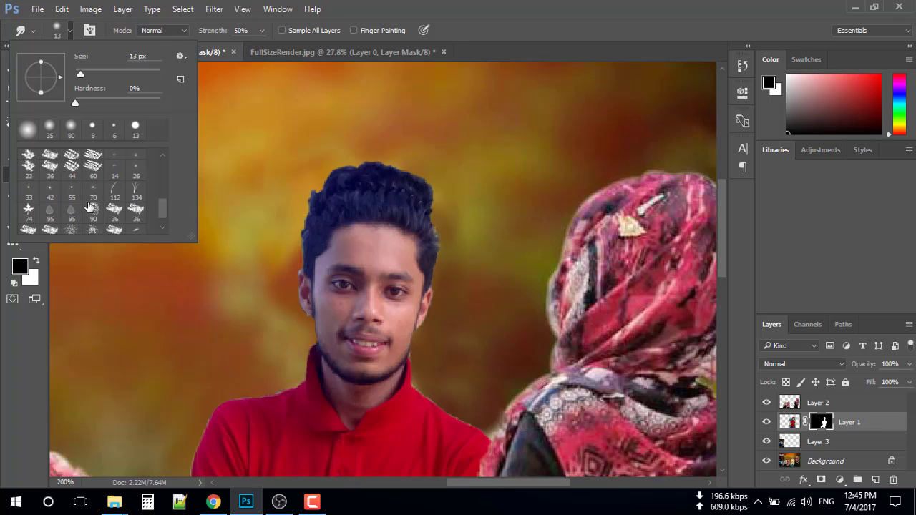
pyautogui.scroll(4, 91, 207)
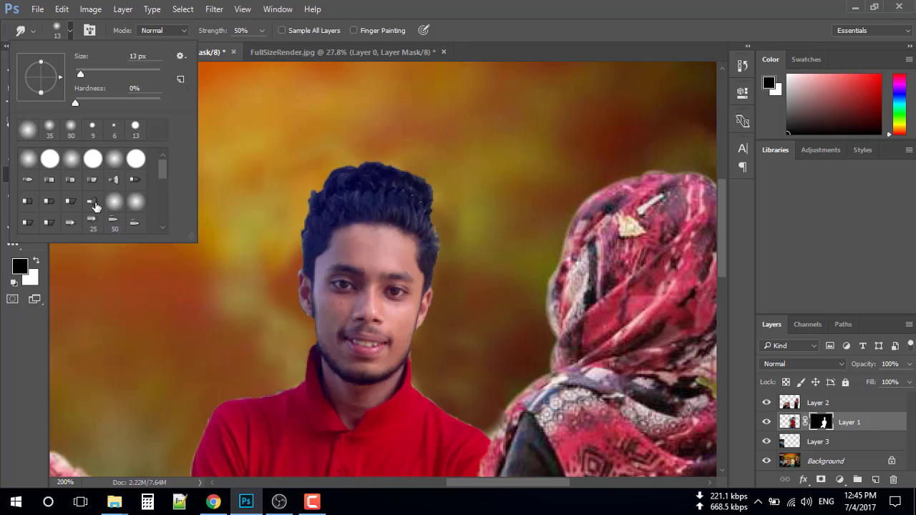
pyautogui.scroll(-8, 94, 207)
pyautogui.scroll(-1, 95, 206)
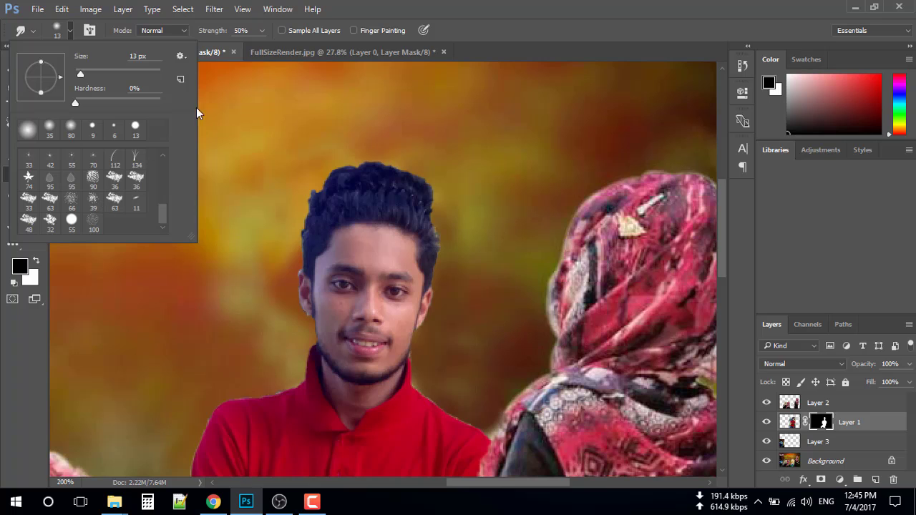
pyautogui.click(180, 57)
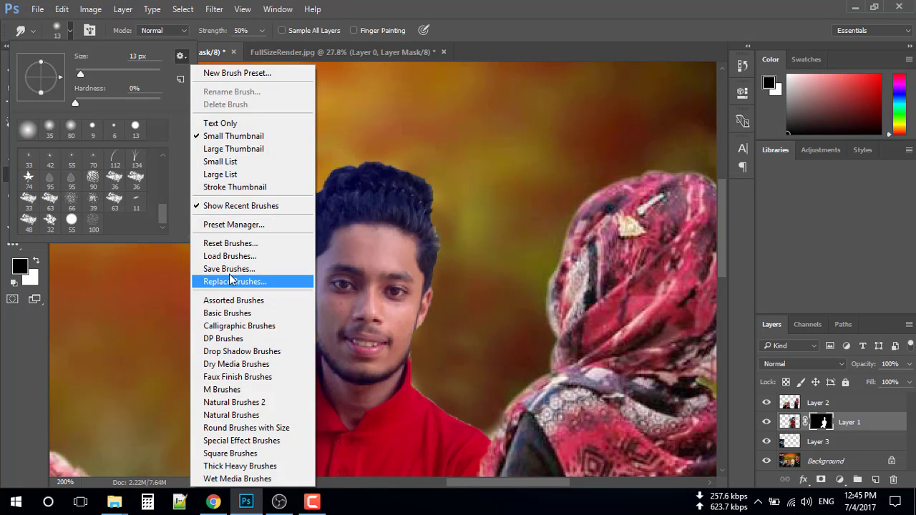
# - Start loading a brush set and browse to D:\Software\Adobe Soft\Plug-Ins\Photoshop Plug-Ins\Brushes\Brushes
pyautogui.click(231, 244)
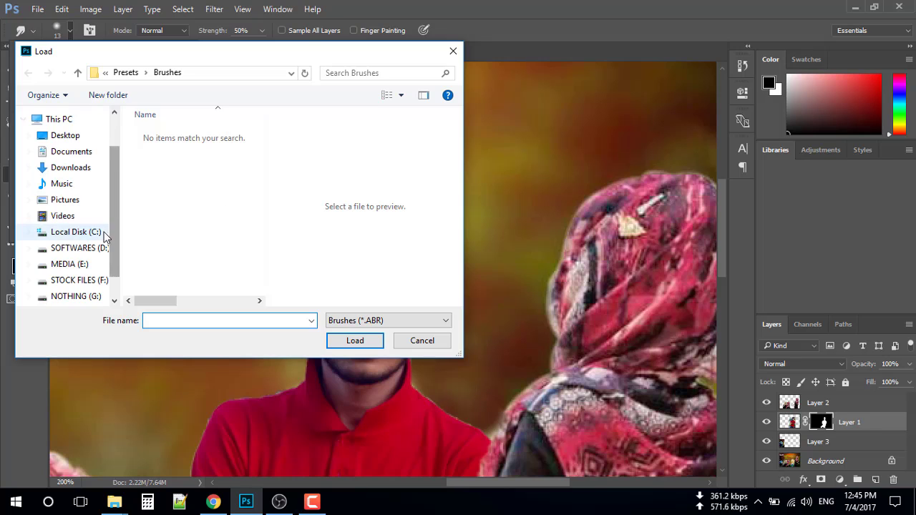
pyautogui.scroll(-1, 71, 233)
pyautogui.click(69, 275)
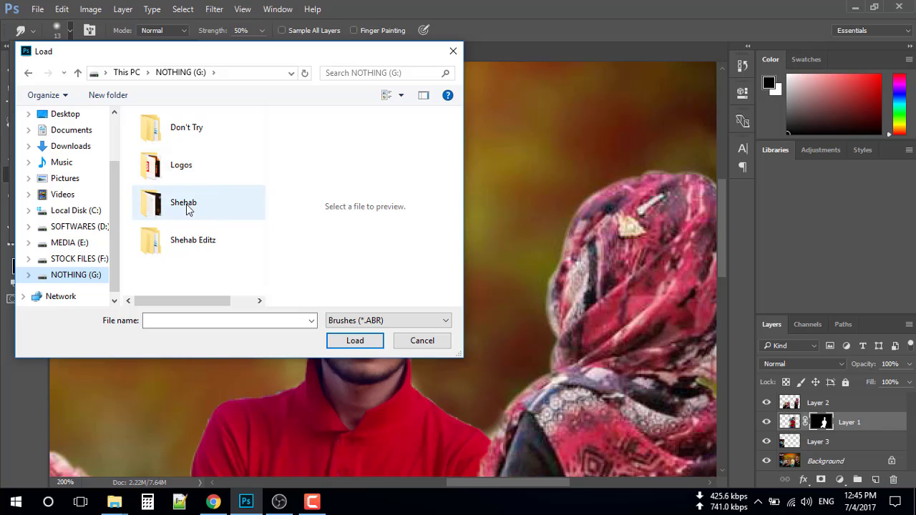
pyautogui.click(65, 226)
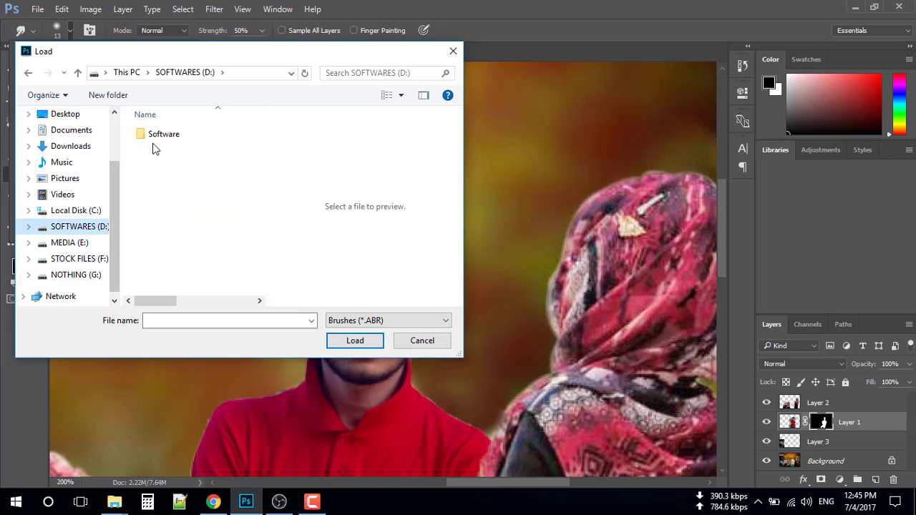
pyautogui.doubleClick(165, 132)
pyautogui.doubleClick(168, 137)
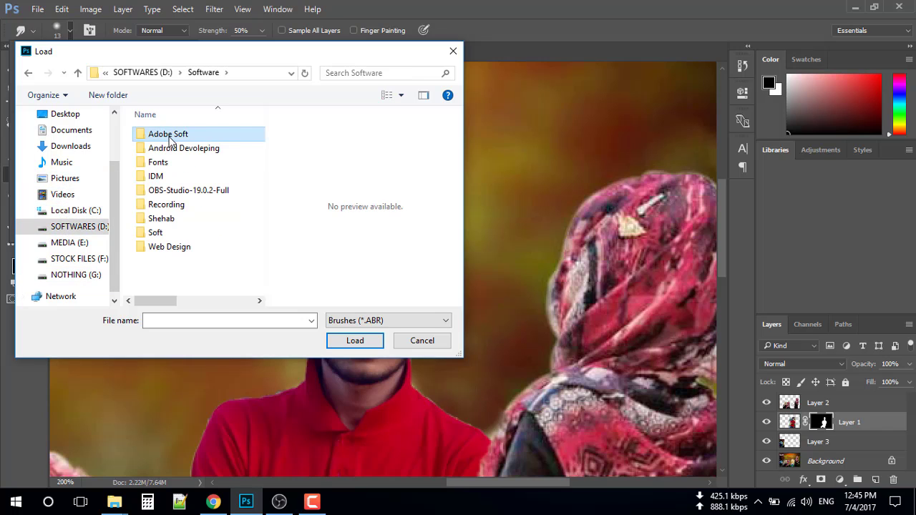
pyautogui.doubleClick(179, 178)
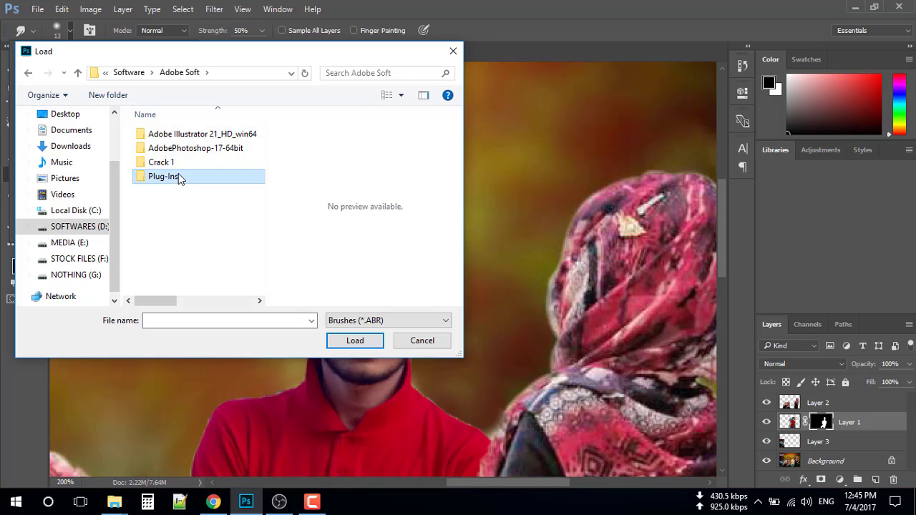
pyautogui.doubleClick(178, 134)
pyautogui.doubleClick(177, 135)
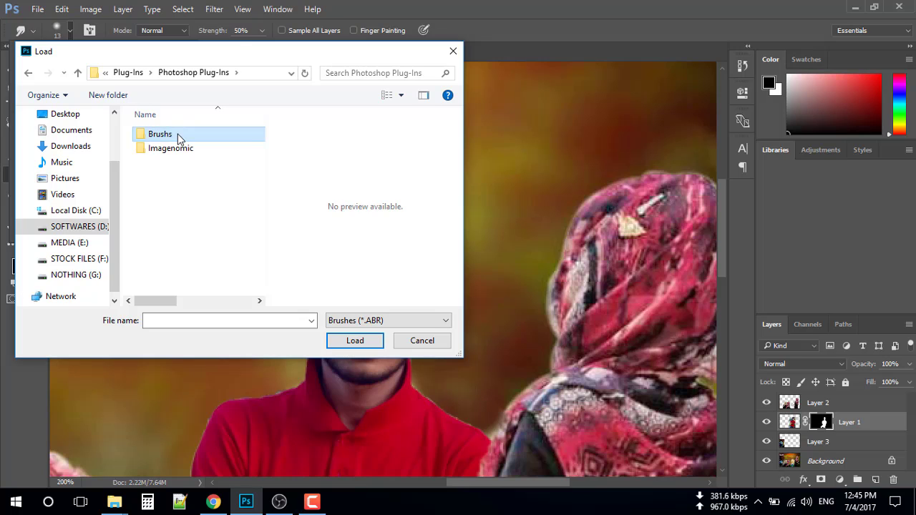
pyautogui.doubleClick(178, 134)
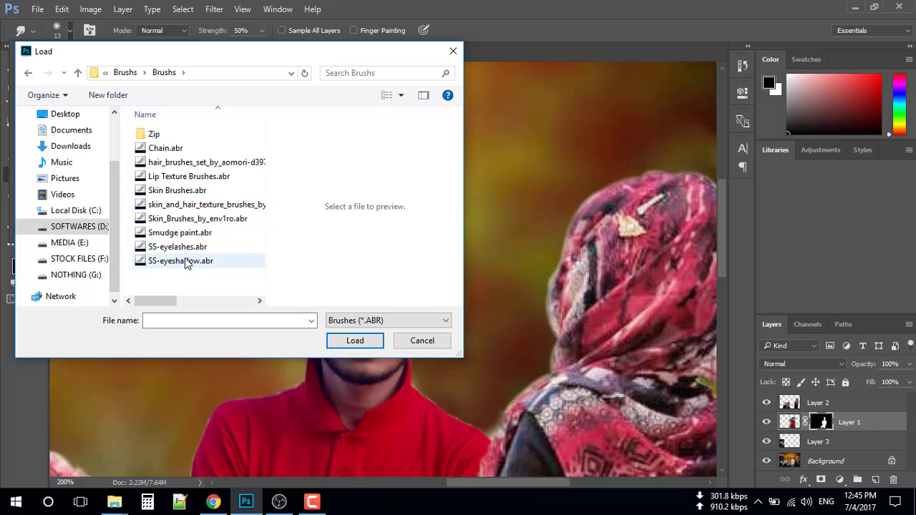
# - Select hair_brushes_set_by_aomori-d397mtm.abr as the brush file to load
pyautogui.click(184, 236)
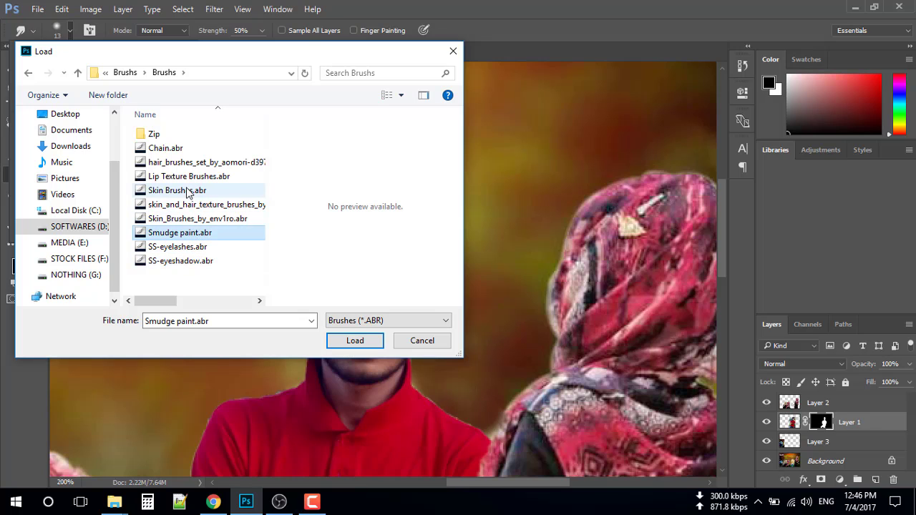
pyautogui.click(189, 162)
pyautogui.click(338, 346)
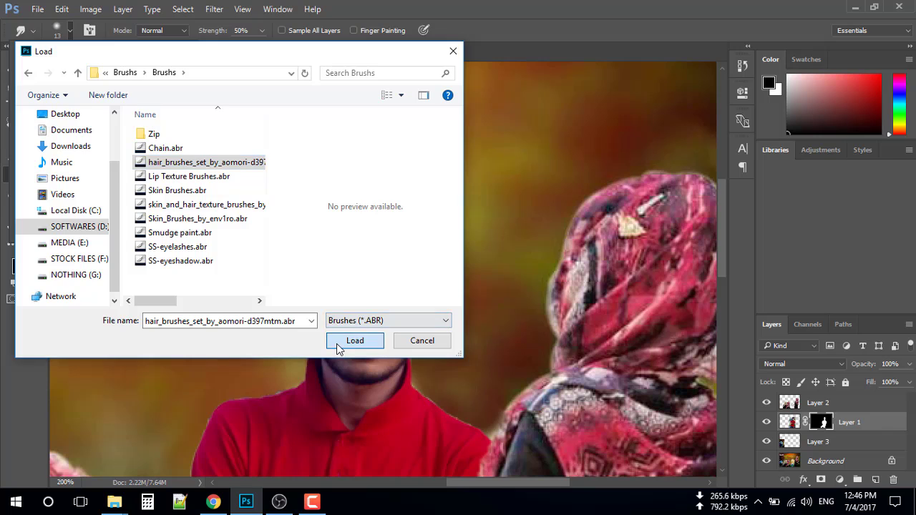
# - Pick the scattered 200 px hair brush, shrink it to 35 px and set smudge Strength to 65%
pyautogui.scroll(-1, 140, 233)
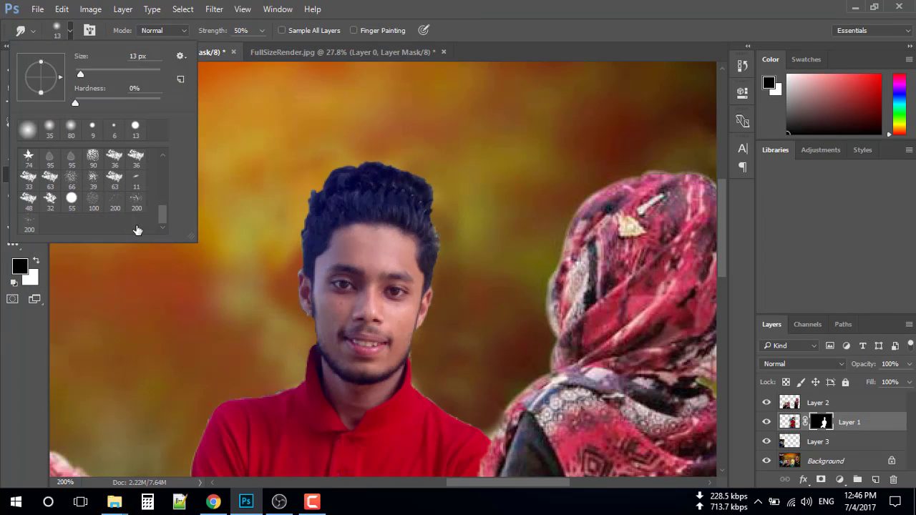
pyautogui.click(116, 202)
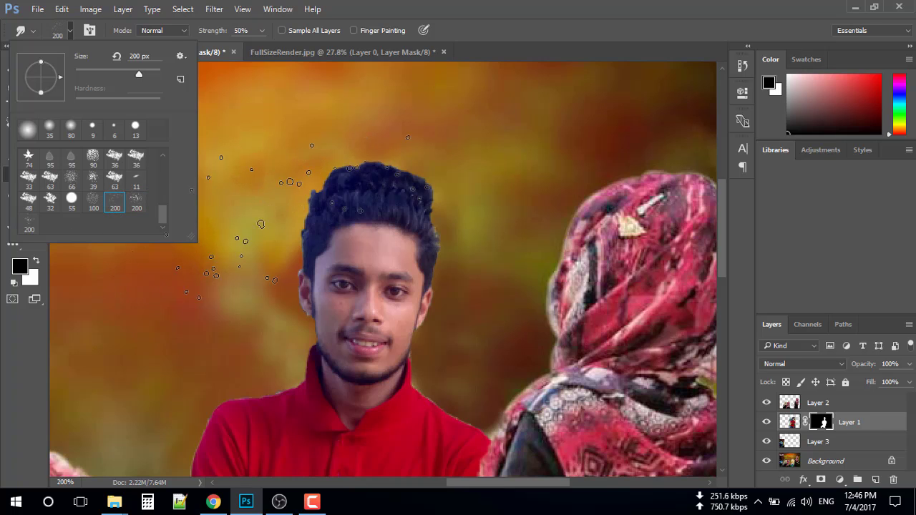
pyautogui.press('Return')
pyautogui.press('[')
pyautogui.press('[')
pyautogui.press('[')
pyautogui.press('[')
pyautogui.press('[')
pyautogui.press('[')
pyautogui.press('[')
pyautogui.press('[')
pyautogui.press('[')
pyautogui.press('[')
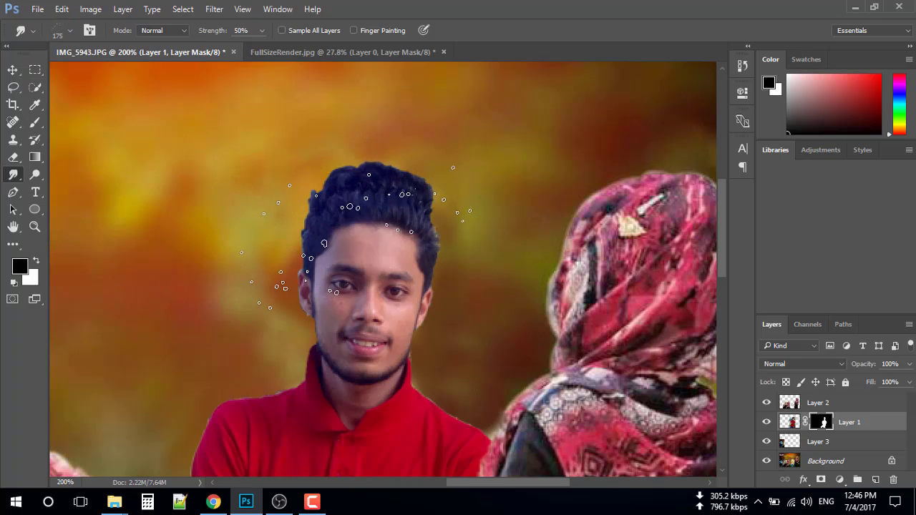
pyautogui.scroll(1, 356, 249)
pyautogui.scroll(1, 355, 252)
pyautogui.scroll(1, 356, 252)
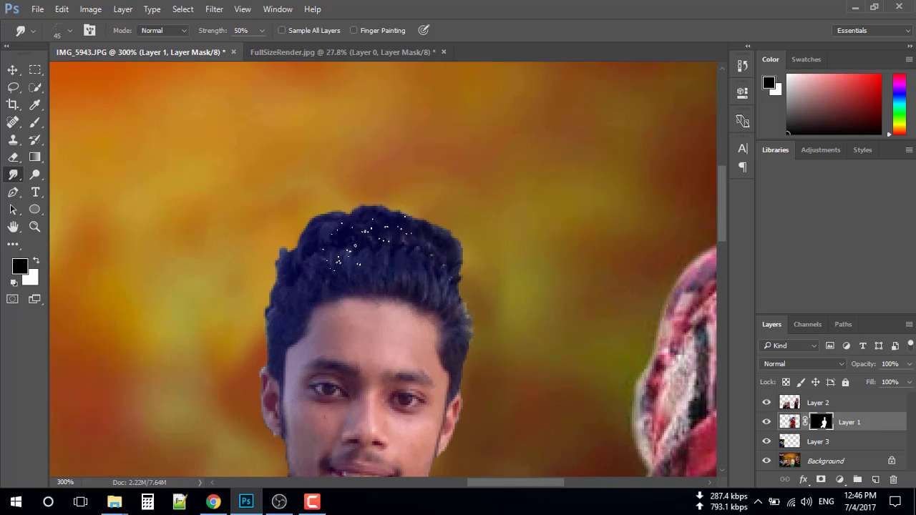
pyautogui.click(262, 30)
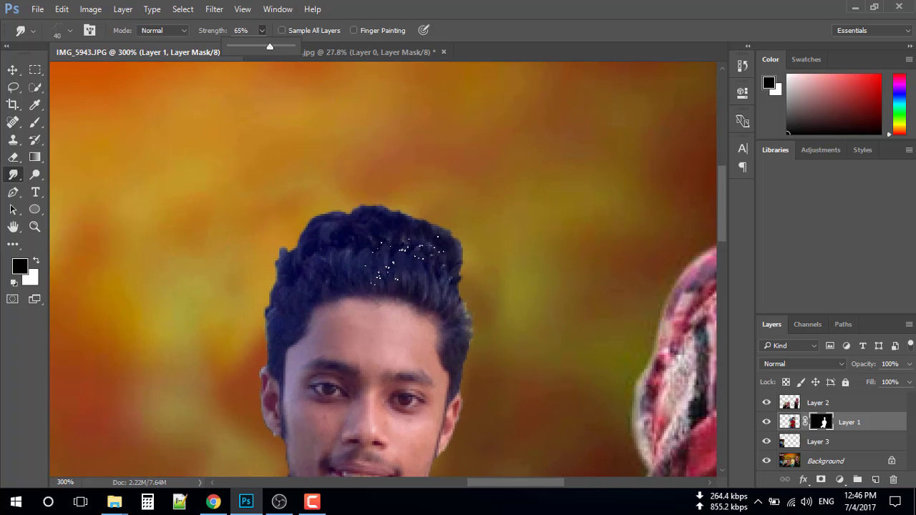
pyautogui.press('[')
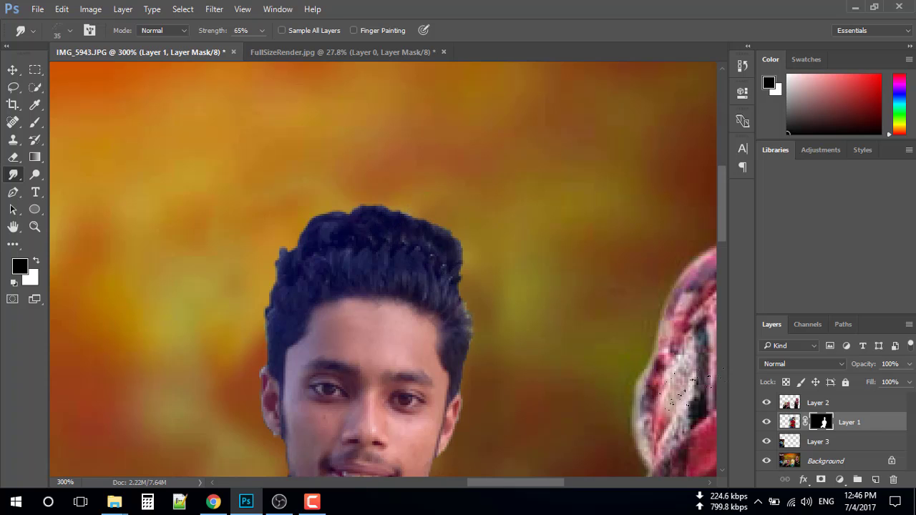
# - Apply Layer 1's mask permanently to the man's layer
pyautogui.click(789, 422)
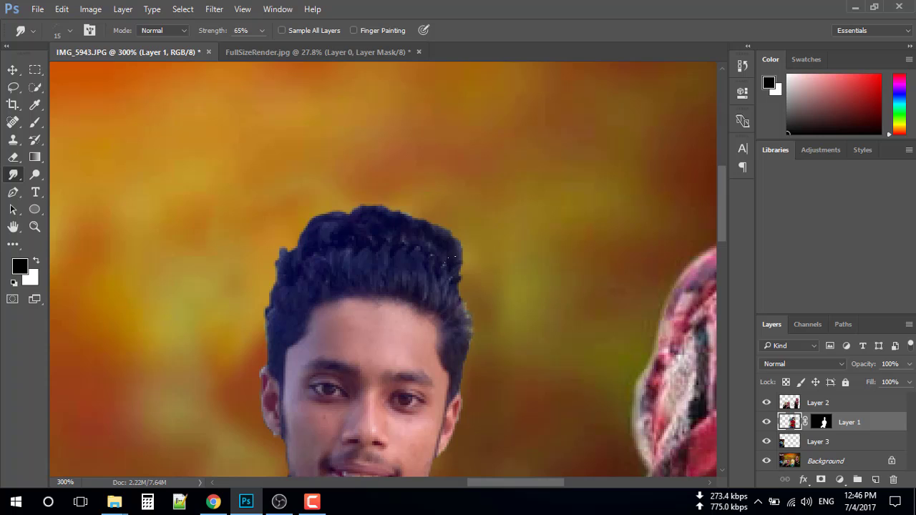
pyautogui.rightClick(823, 423)
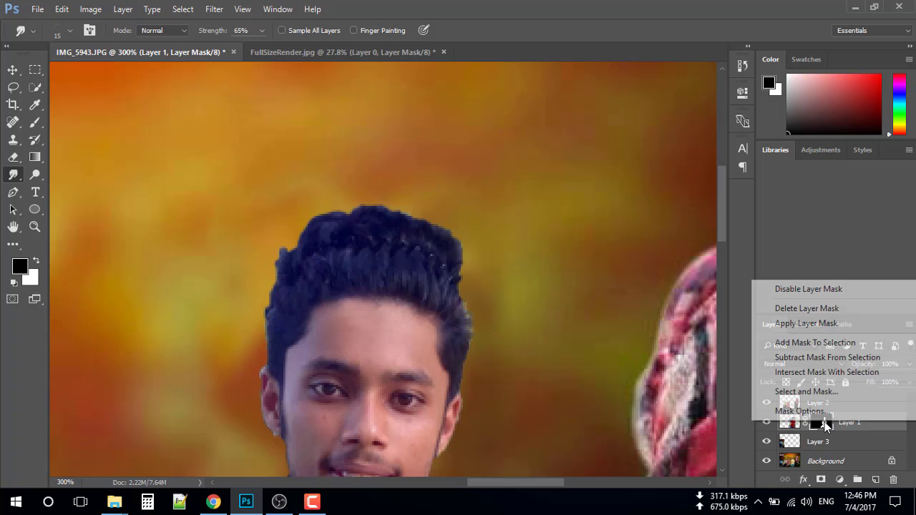
pyautogui.click(784, 321)
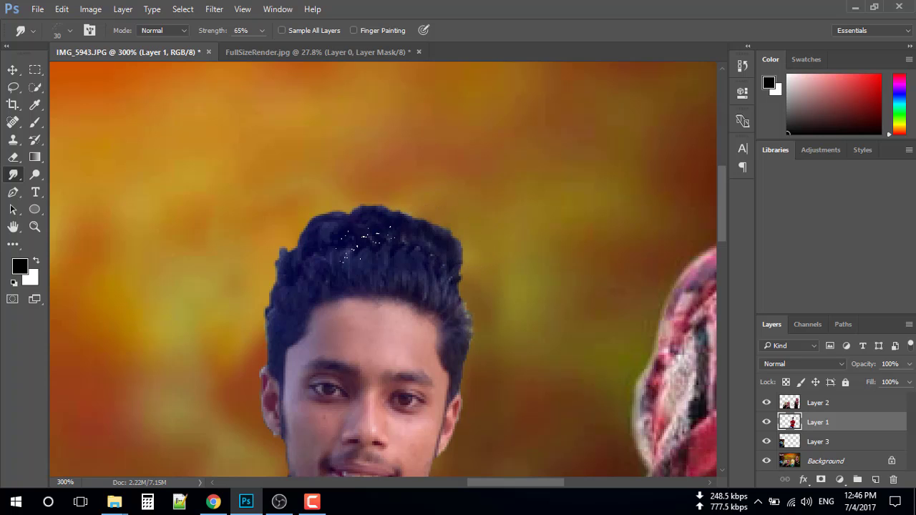
# - Reselect the 200 px hair brush, shrink it to 35, 15 and 10 px, and smudge the hair edges outward
pyautogui.click(69, 36)
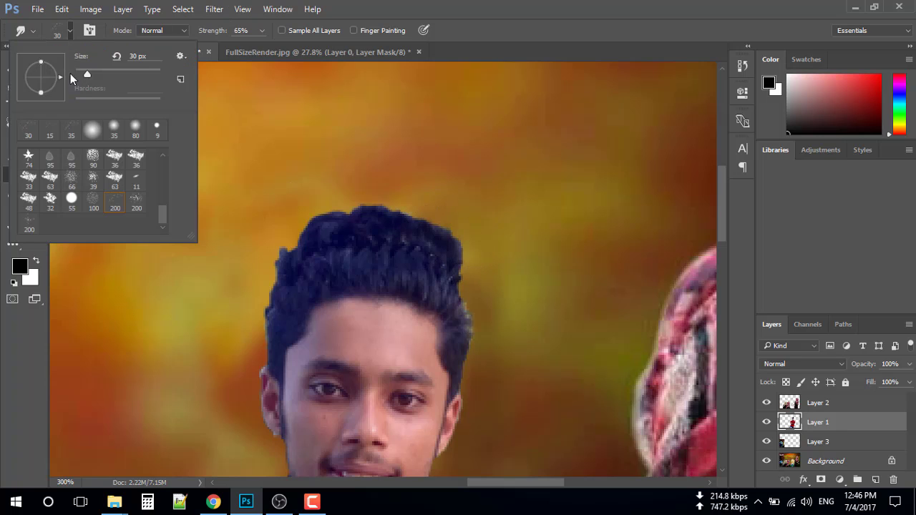
pyautogui.click(142, 209)
pyautogui.click(417, 291)
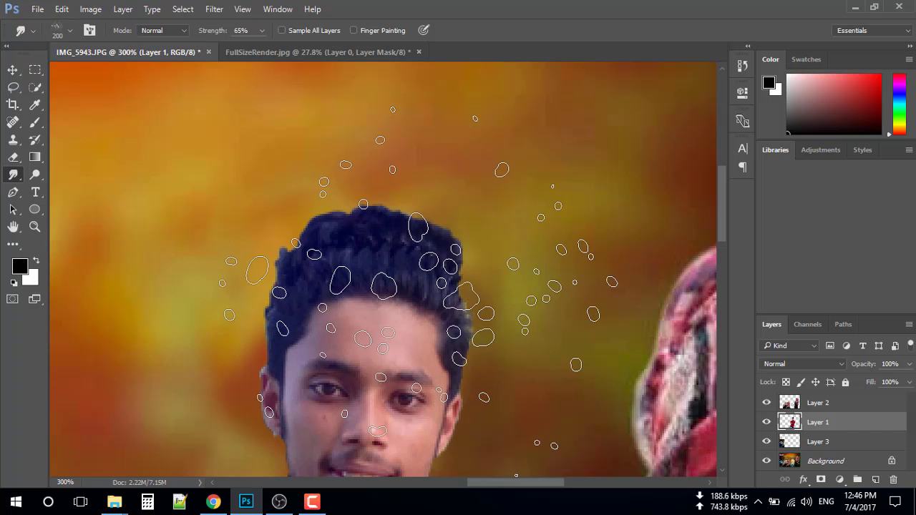
pyautogui.press('[')
pyautogui.press('[')
pyautogui.press('[')
pyautogui.press('[')
pyautogui.press('[')
pyautogui.press('[')
pyautogui.press('[')
pyautogui.press('[')
pyautogui.press('[')
pyautogui.press('[')
pyautogui.press('[')
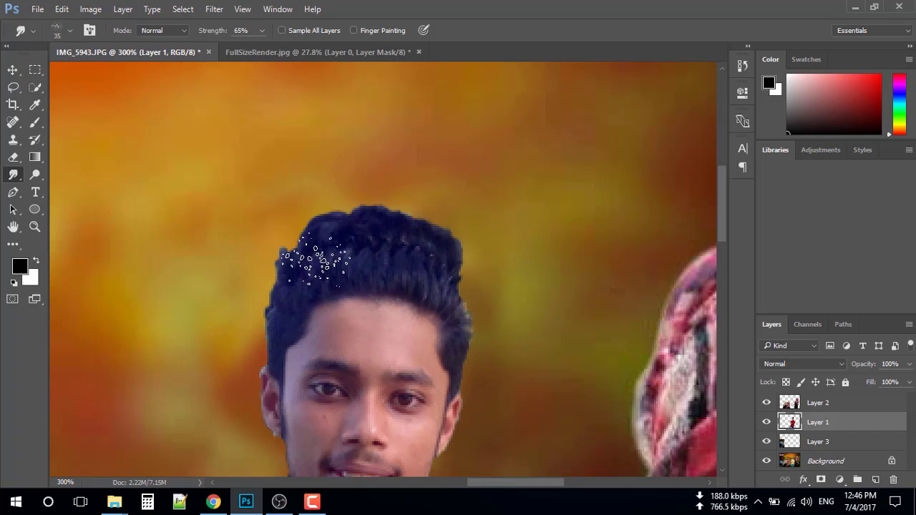
pyautogui.press('[')
pyautogui.press('[')
pyautogui.press('[')
pyautogui.press('[')
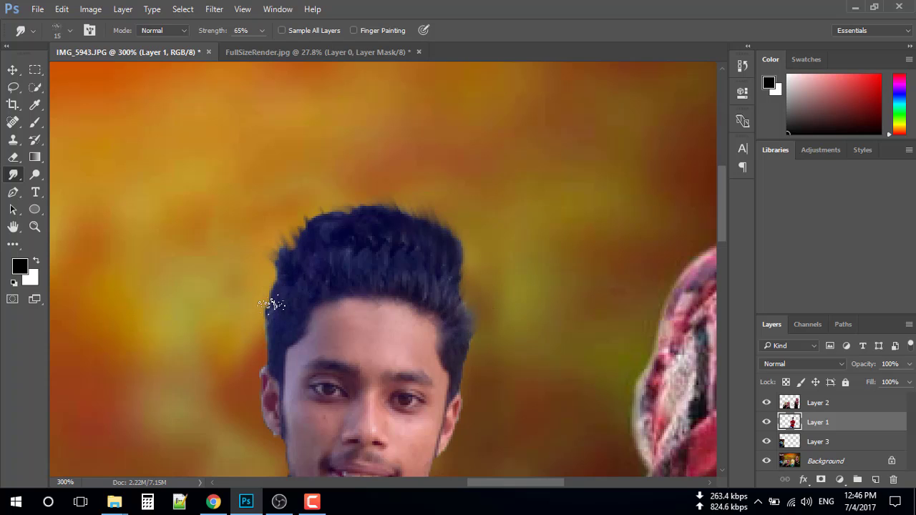
pyautogui.scroll(-5, 439, 239)
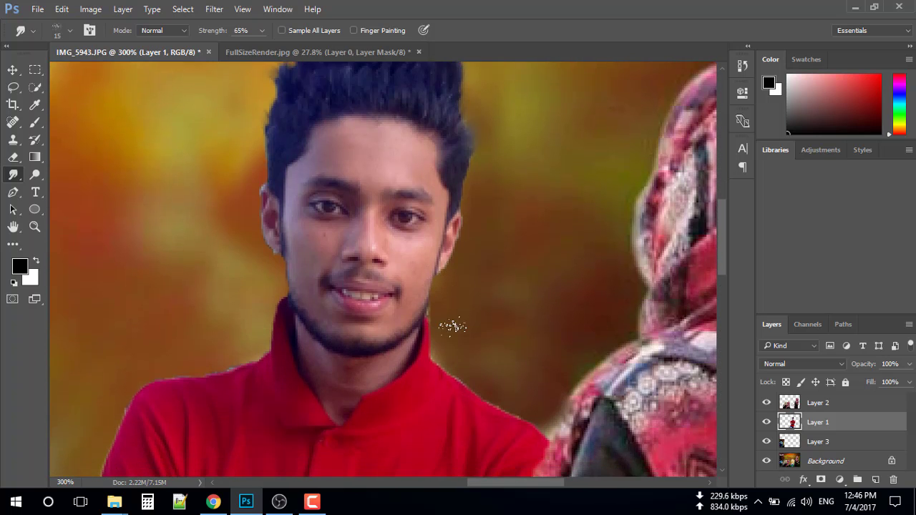
pyautogui.scroll(4, 477, 327)
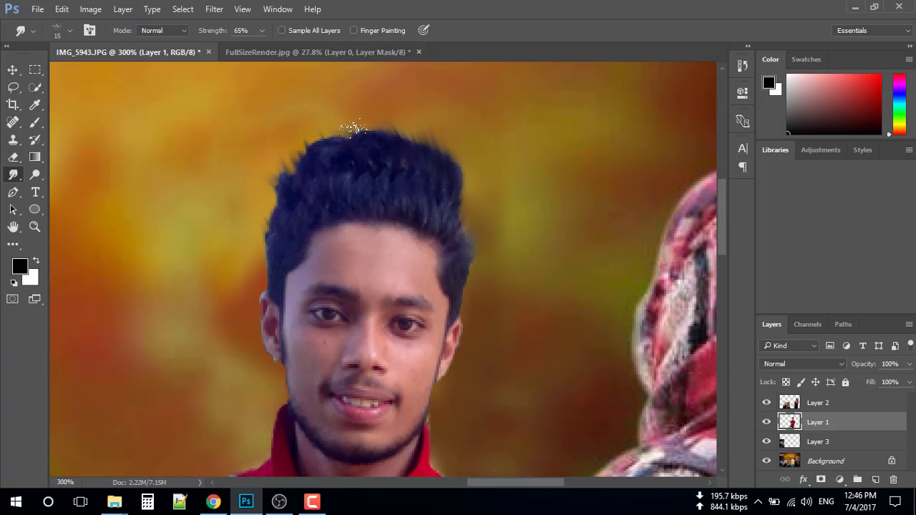
pyautogui.press('[')
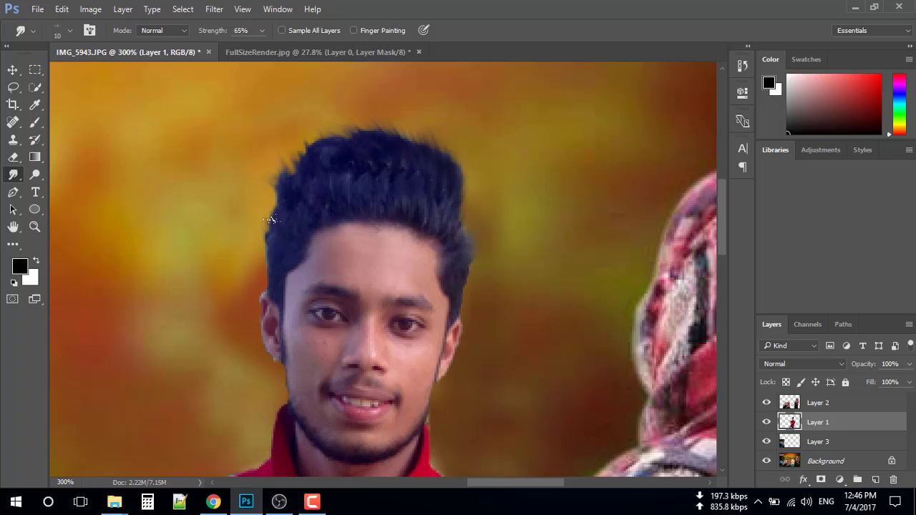
pyautogui.scroll(-6, 261, 281)
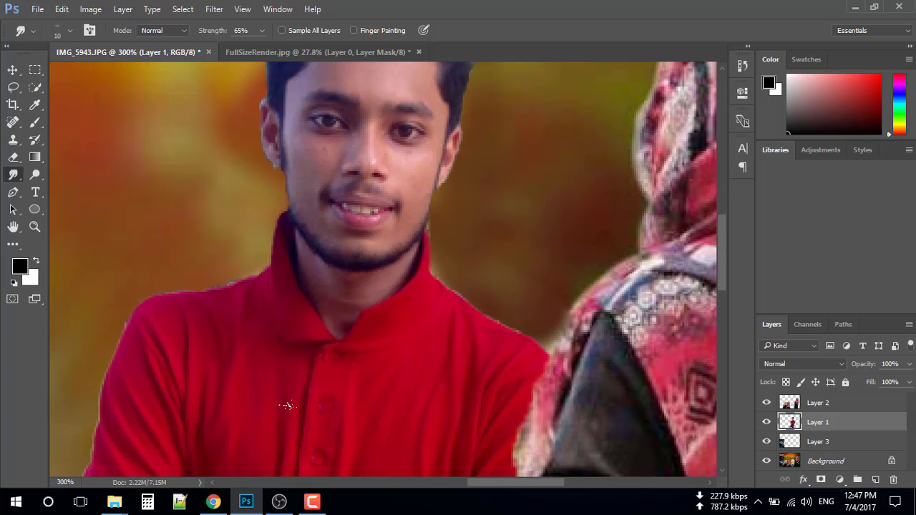
# - Switch to the Blur Tool at 50% strength and soften Layer 1's cut-out edges along the shirt and arms
pyautogui.rightClick(14, 174)
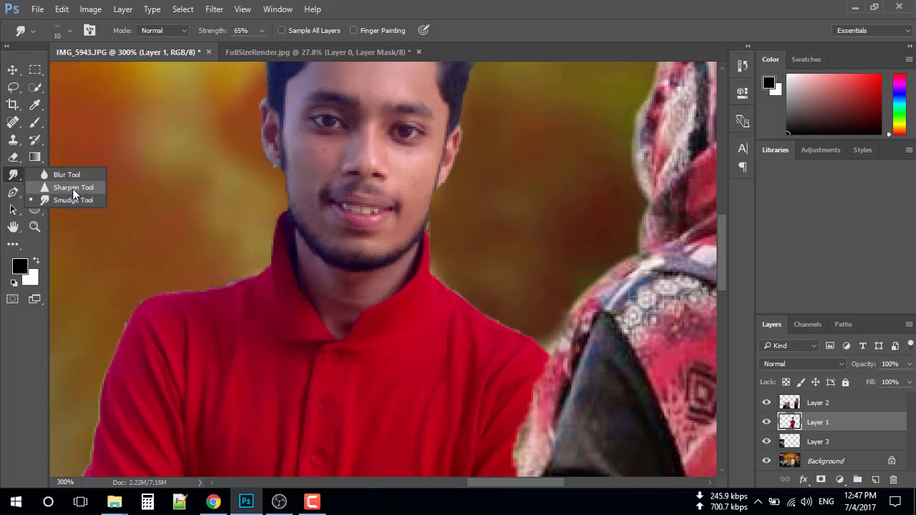
pyautogui.click(68, 175)
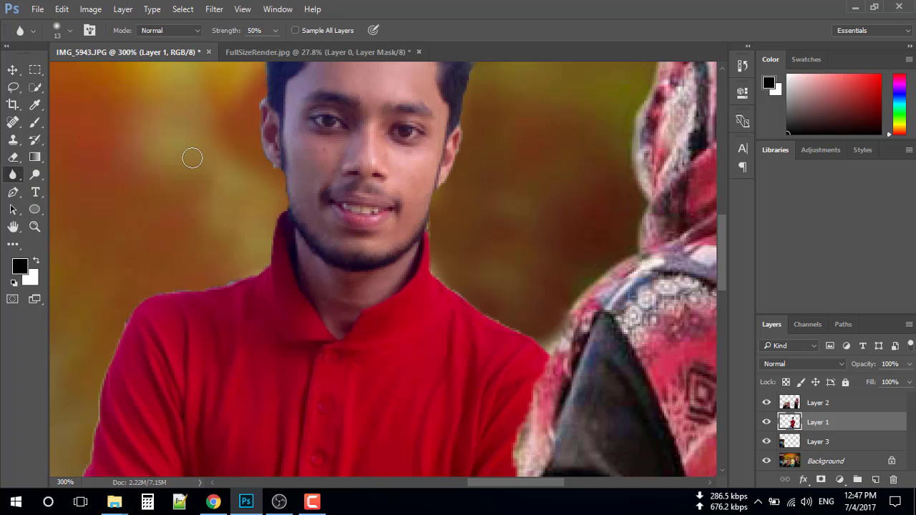
pyautogui.scroll(-2, 207, 284)
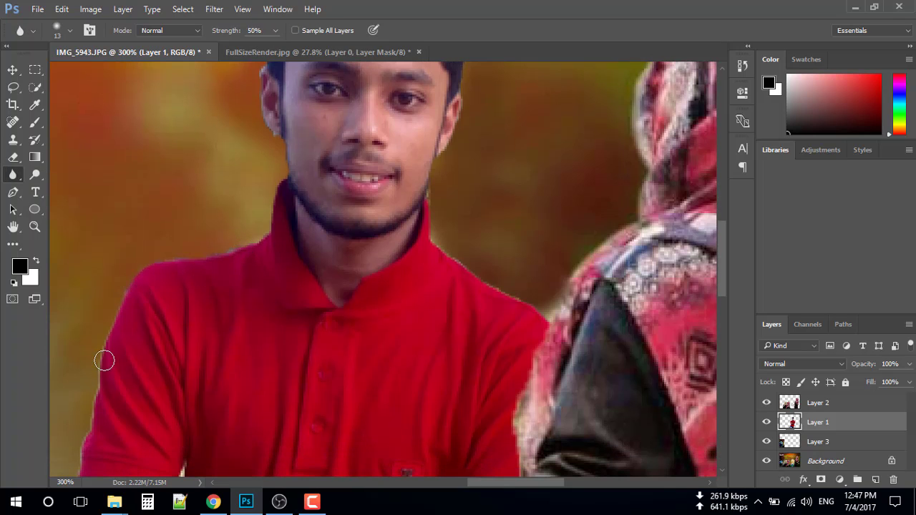
pyautogui.scroll(-4, 101, 351)
pyautogui.scroll(-4, 88, 384)
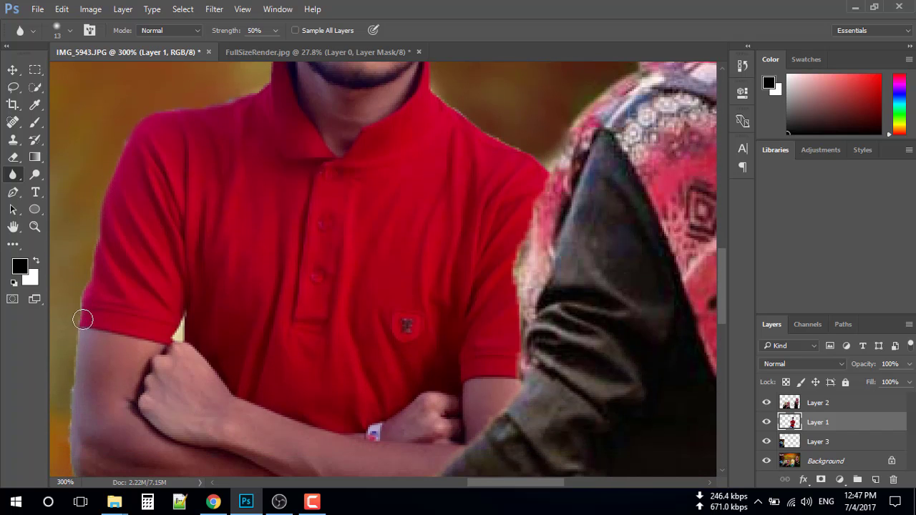
pyautogui.scroll(-4, 72, 405)
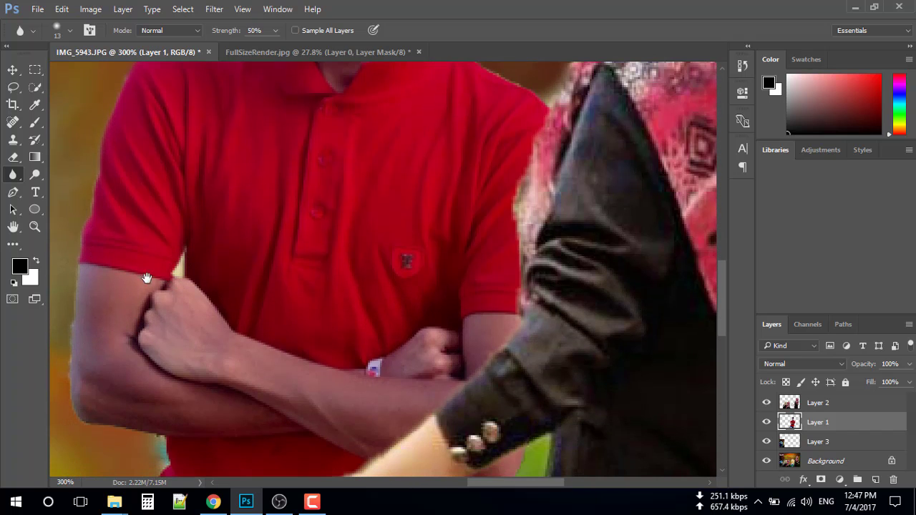
pyautogui.moveTo(146, 278); pyautogui.dragTo(195, 244)
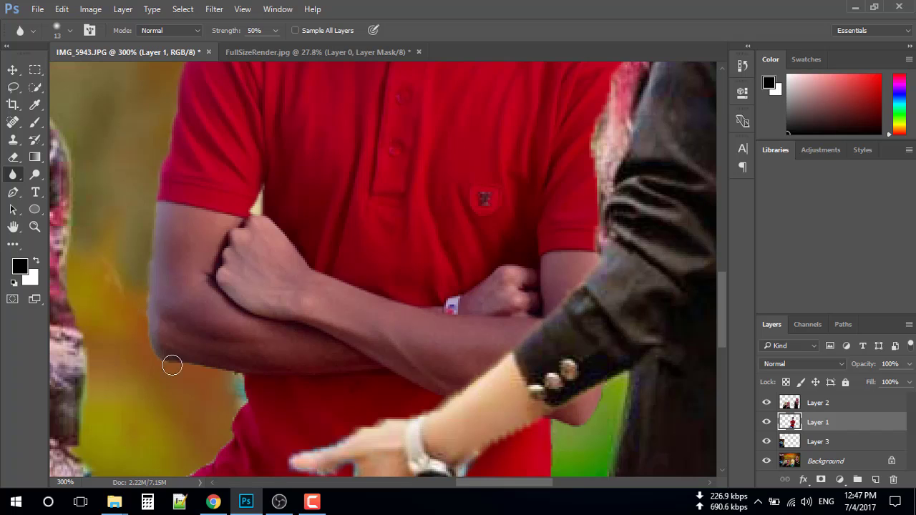
pyautogui.scroll(-2, 247, 388)
pyautogui.scroll(-4, 247, 388)
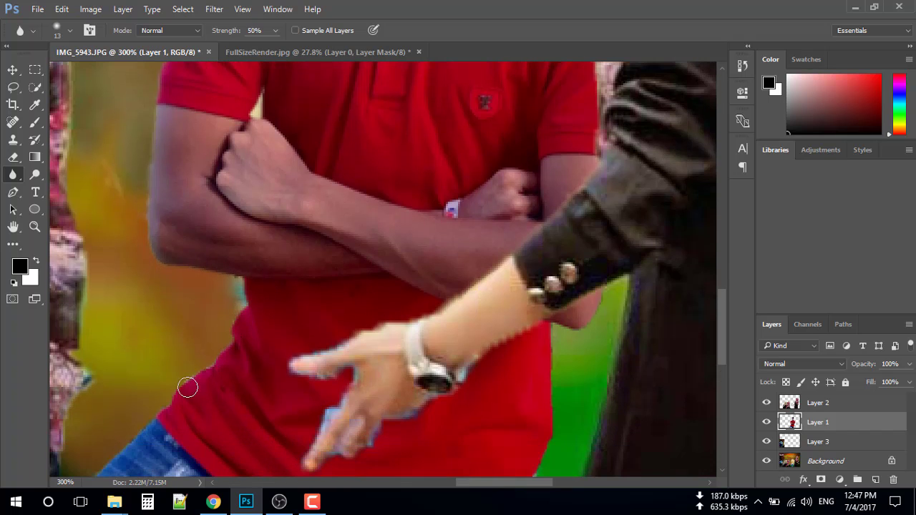
pyautogui.scroll(-7, 178, 380)
pyautogui.hscroll(-7, 299, 357)
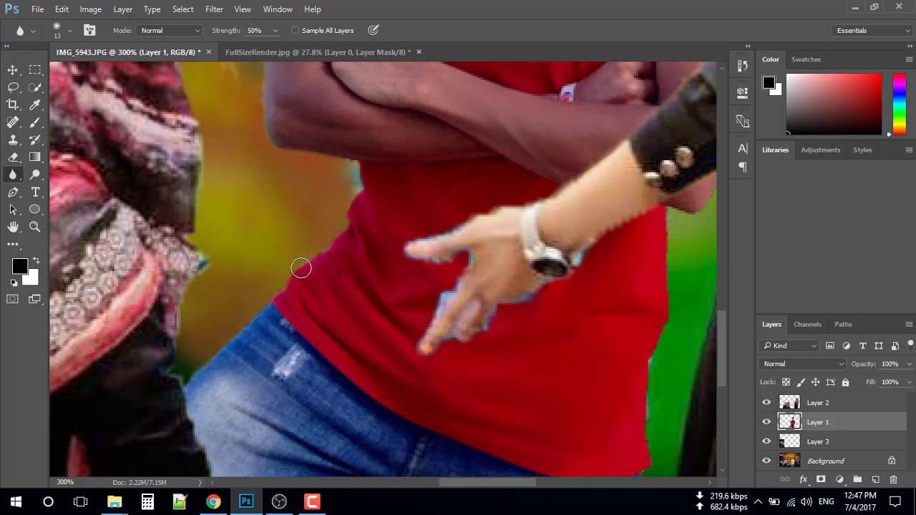
pyautogui.hscroll(12, 416, 373)
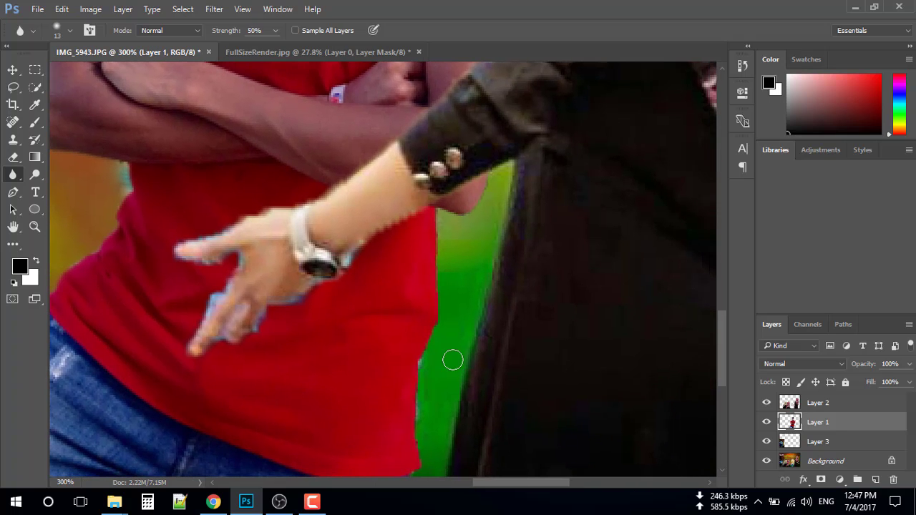
pyautogui.scroll(-5, 418, 378)
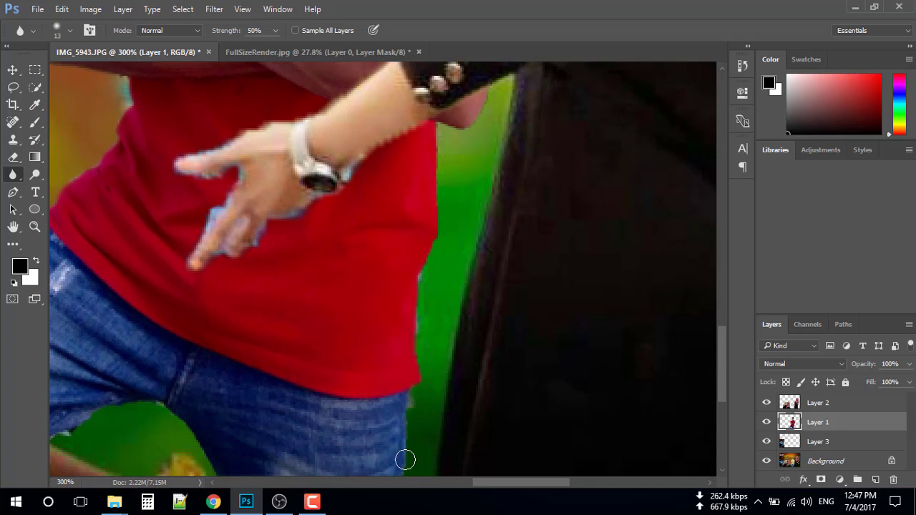
pyautogui.scroll(-4, 406, 419)
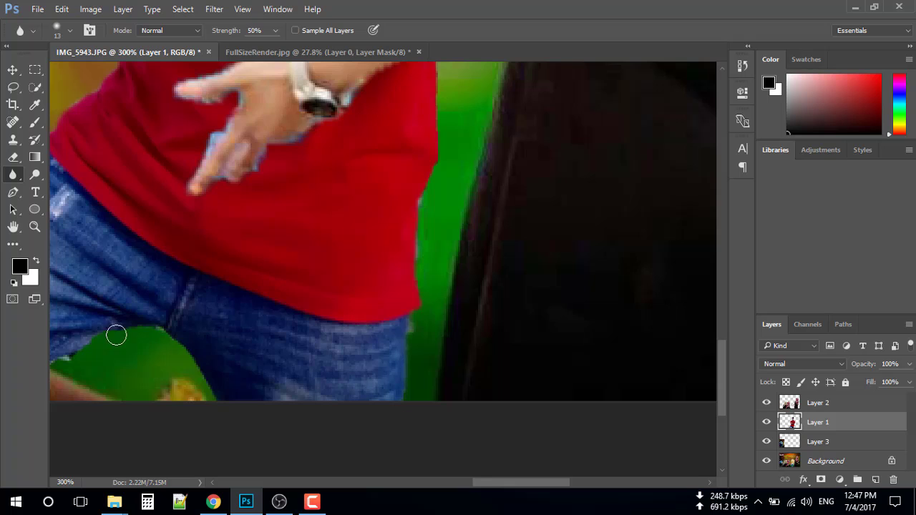
pyautogui.hscroll(-7, 126, 383)
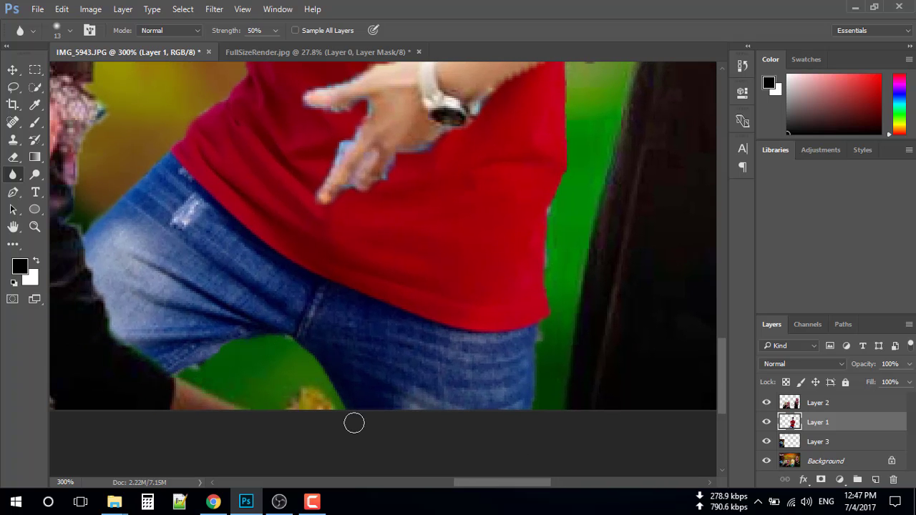
pyautogui.scroll(7, 351, 422)
# - Continue blurring the harsh edges around the man's face, shirt and crossed arms
pyautogui.moveTo(487, 219); pyautogui.dragTo(289, 491)
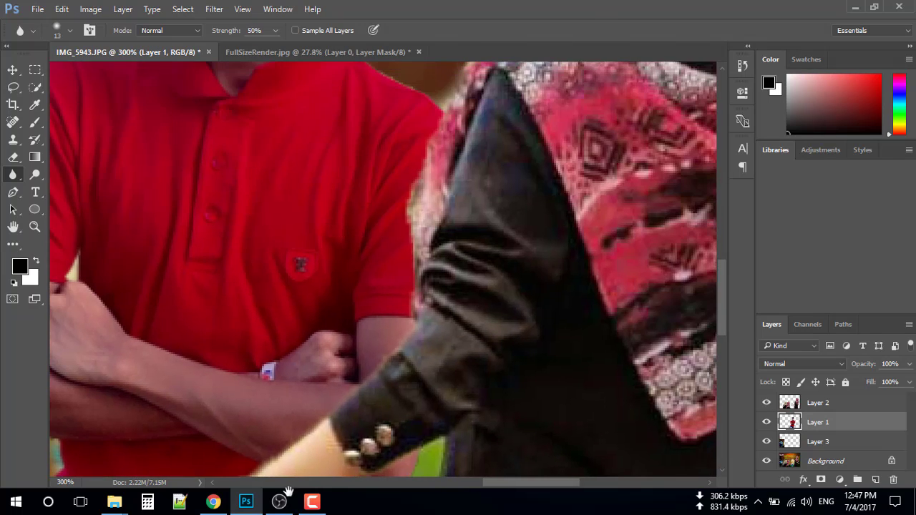
pyautogui.moveTo(301, 179); pyautogui.dragTo(337, 306)
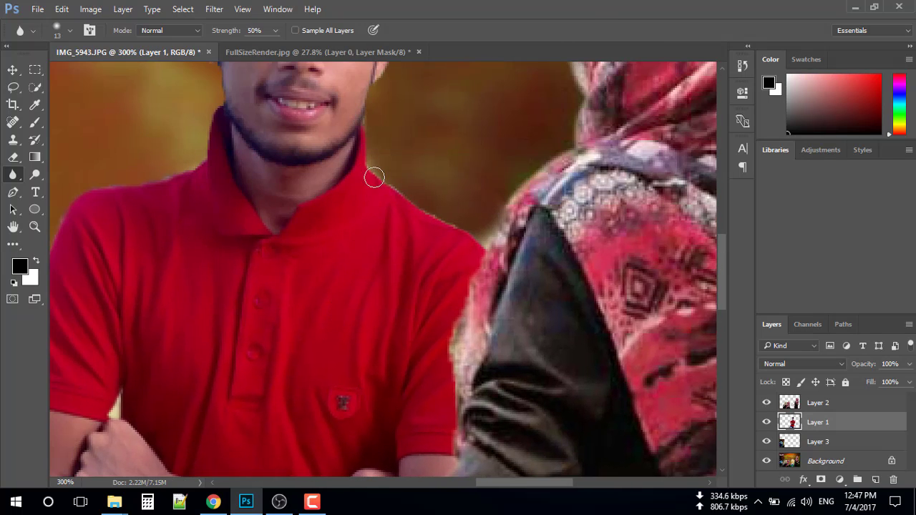
pyautogui.scroll(8, 517, 309)
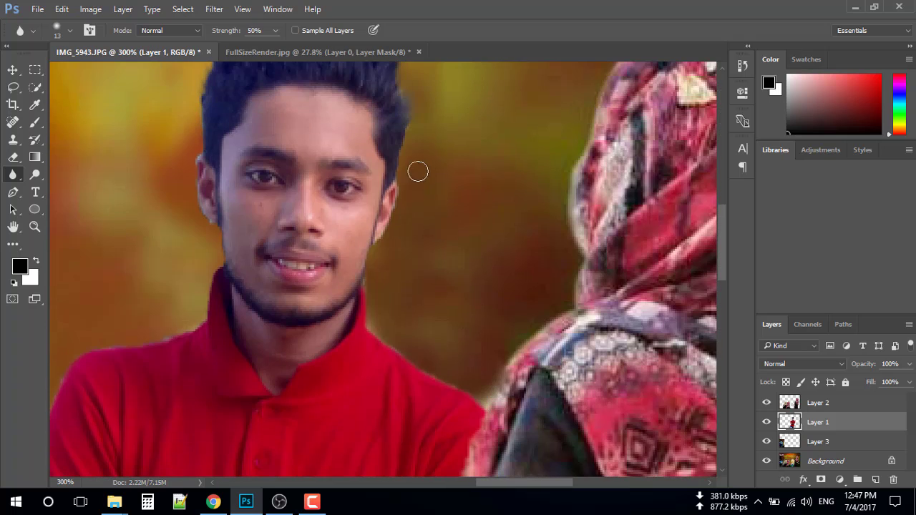
pyautogui.scroll(3, 386, 311)
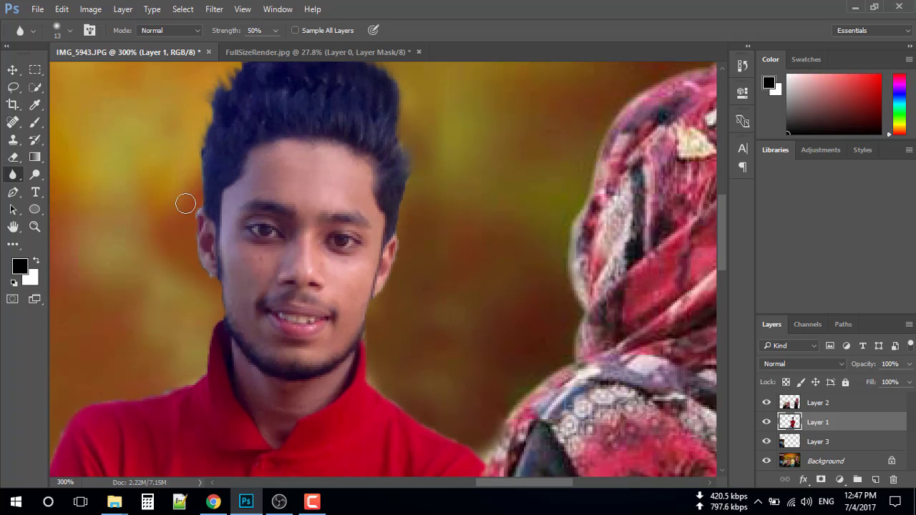
pyautogui.scroll(6, 208, 329)
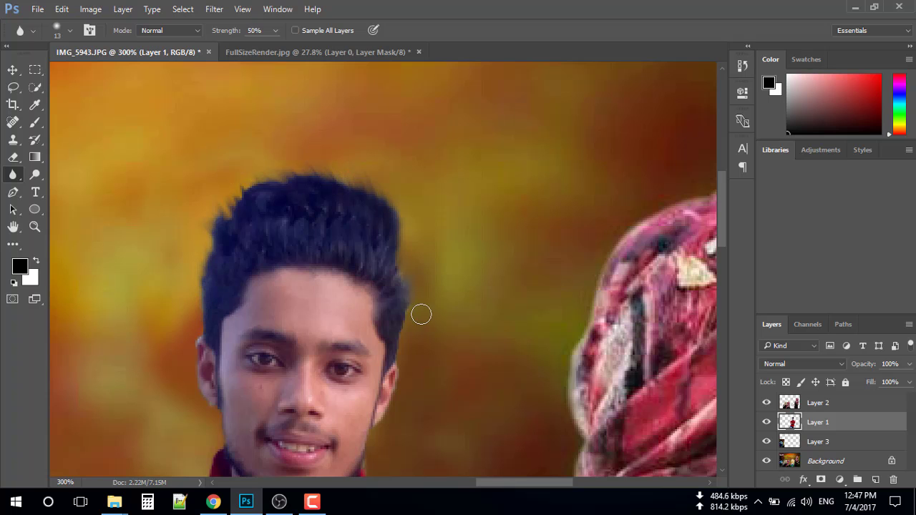
pyautogui.scroll(-8, 449, 364)
pyautogui.scroll(-5, 442, 343)
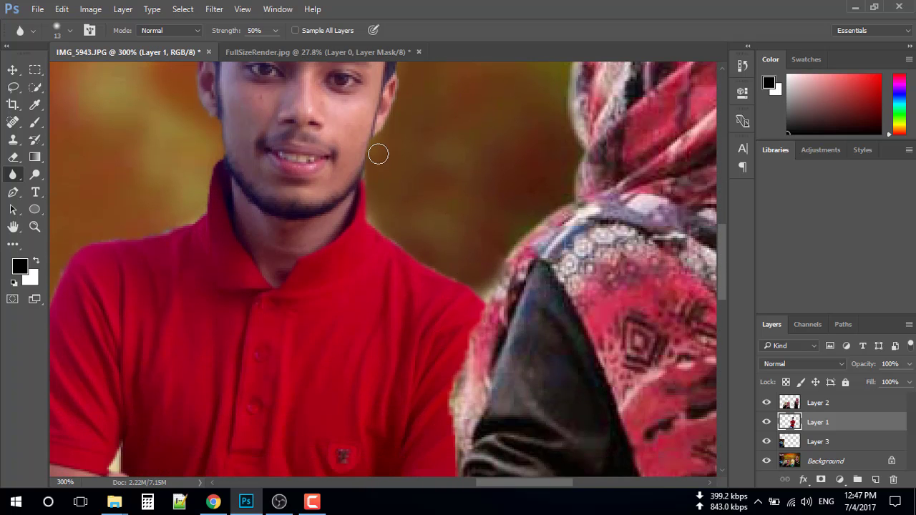
pyautogui.moveTo(378, 307); pyautogui.dragTo(495, 189)
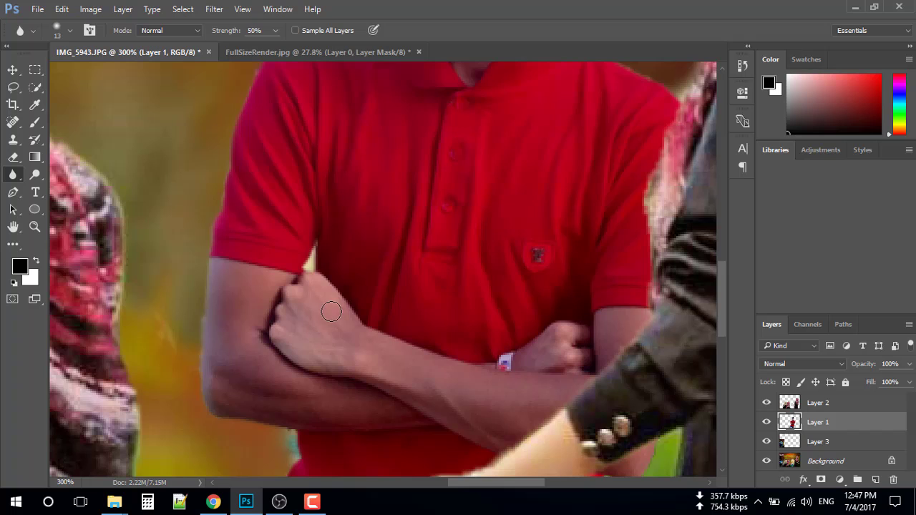
pyautogui.scroll(-7, 332, 322)
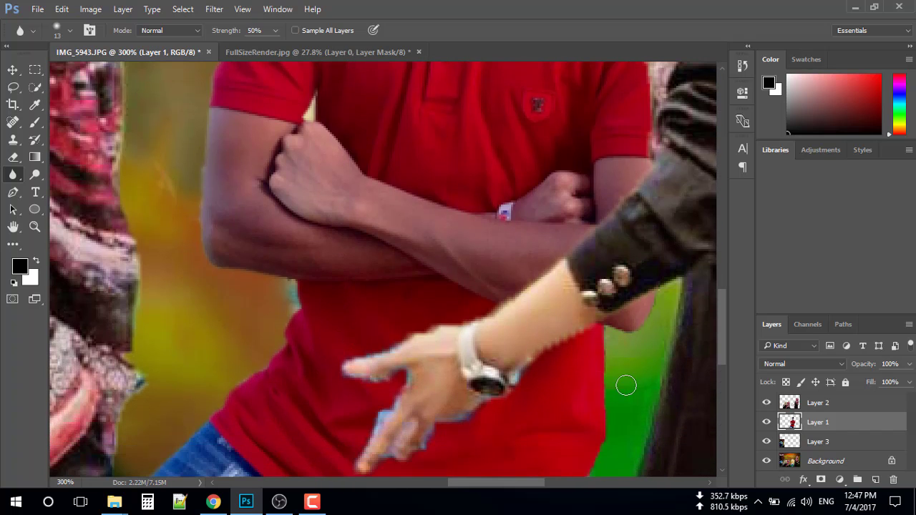
# - On Layer 2, blur the woman's finger edges, fit the poster on screen and reselect Layer 1
pyautogui.click(789, 406)
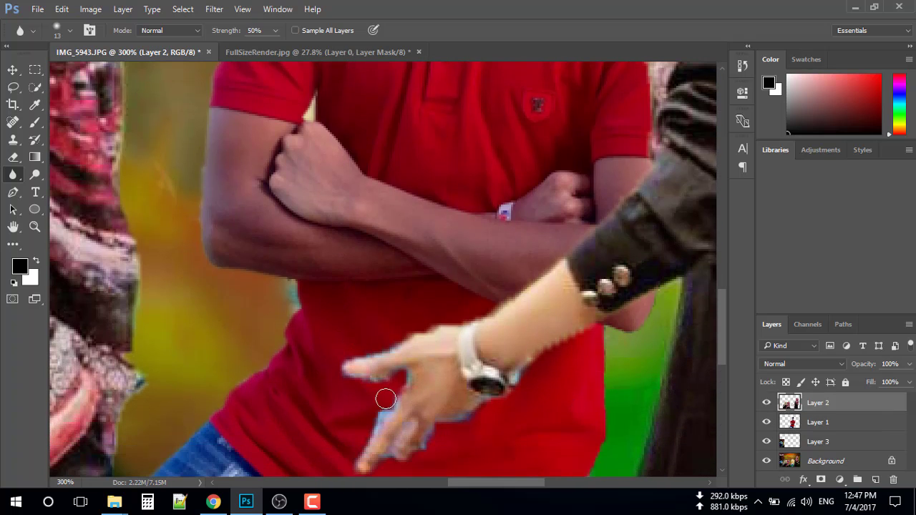
pyautogui.moveTo(378, 435); pyautogui.dragTo(422, 456)
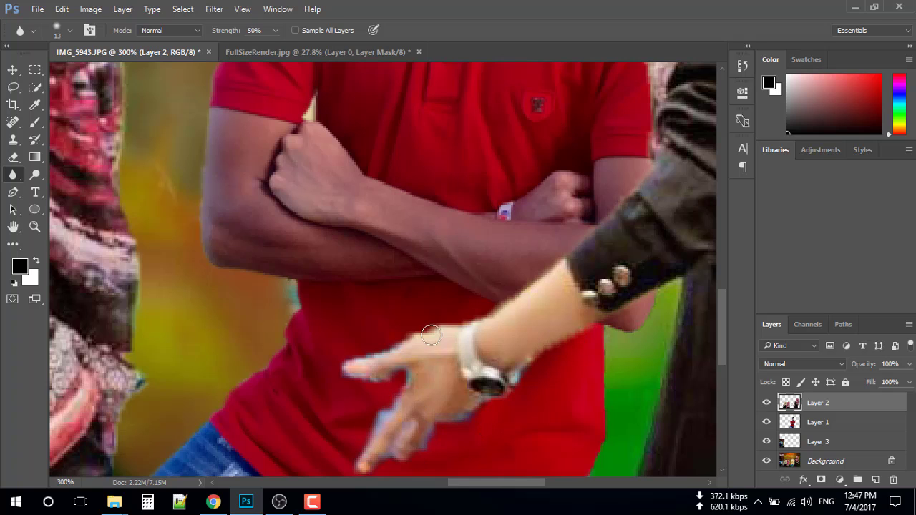
pyautogui.scroll(-2, 398, 386)
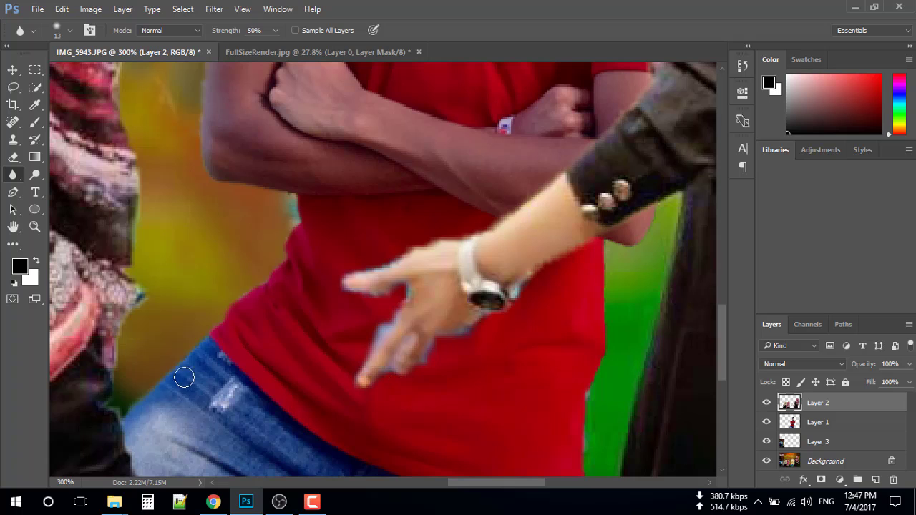
pyautogui.hscroll(-6, 184, 377)
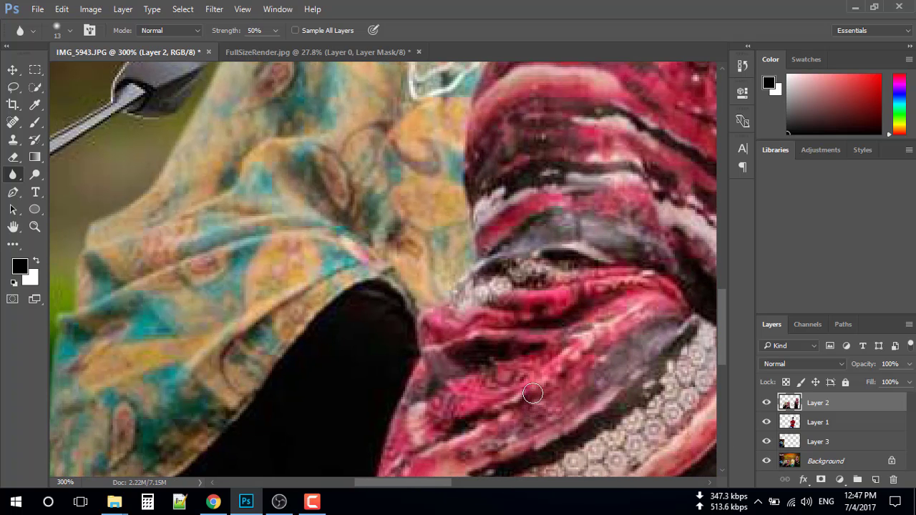
pyautogui.hotkey('ctrl', '0')
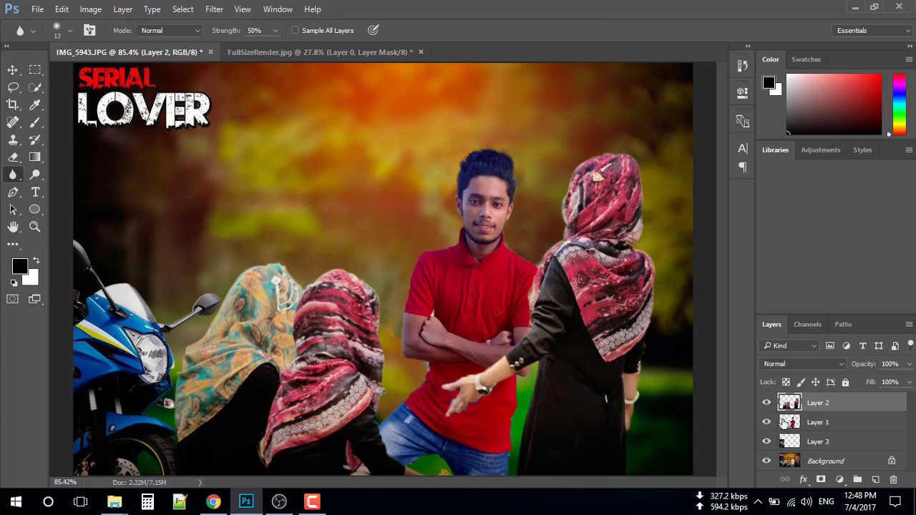
pyautogui.click(774, 425)
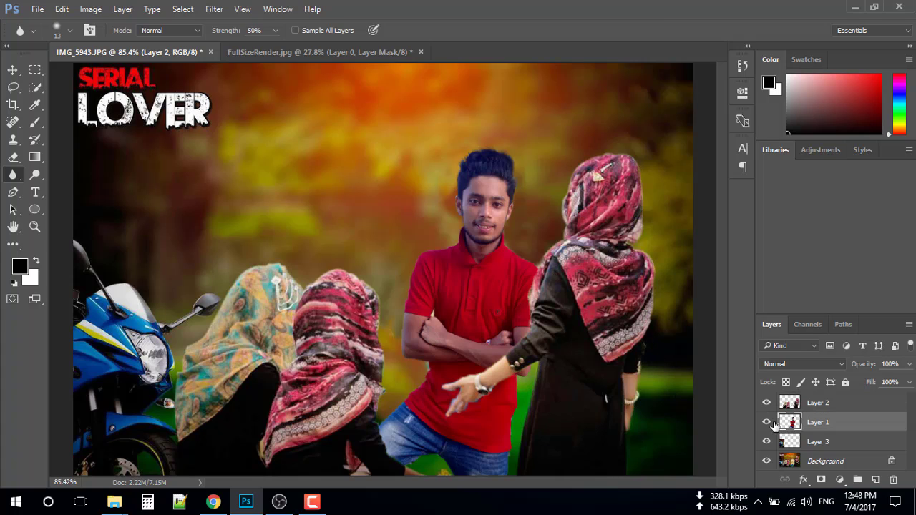
# - In Camera Raw, set Exposure +0.05, Blacks +6, Contrast +7, Clarity +6 and warm Temperature +6
pyautogui.click(214, 8)
pyautogui.click(263, 86)
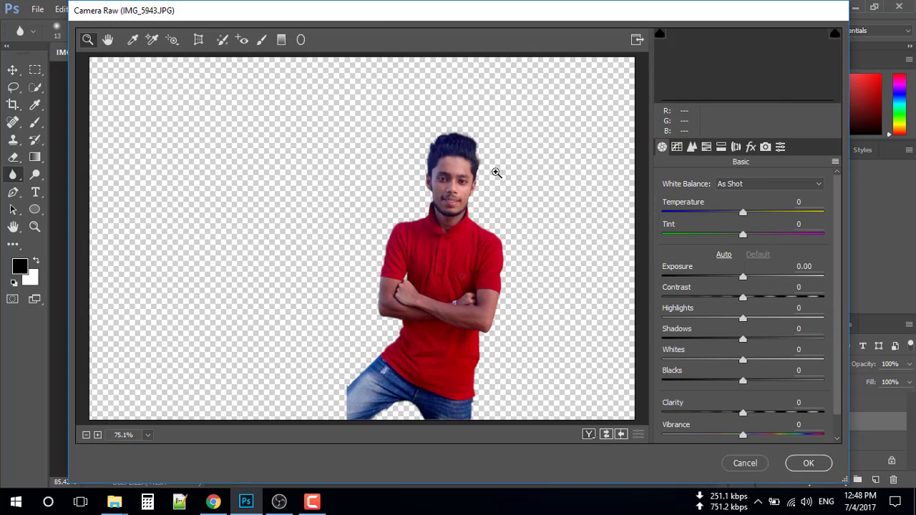
pyautogui.click(743, 277)
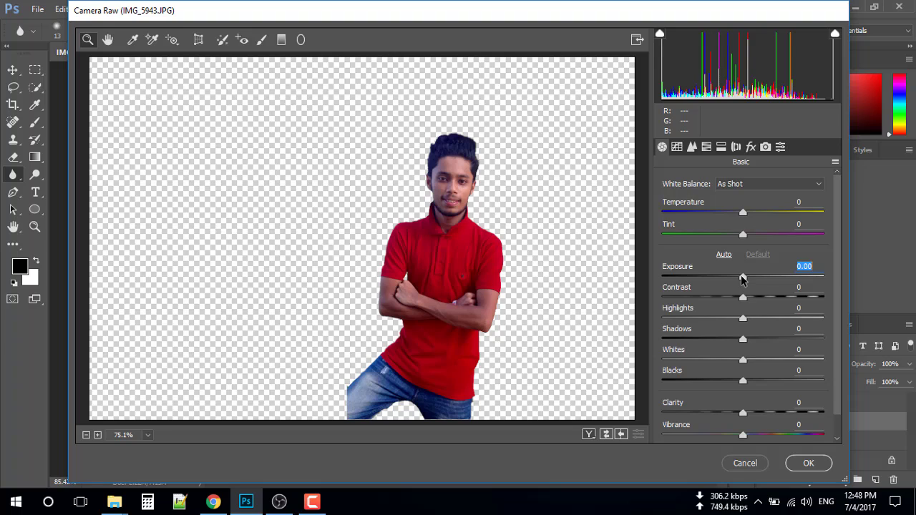
pyautogui.moveTo(741, 279); pyautogui.dragTo(742, 280)
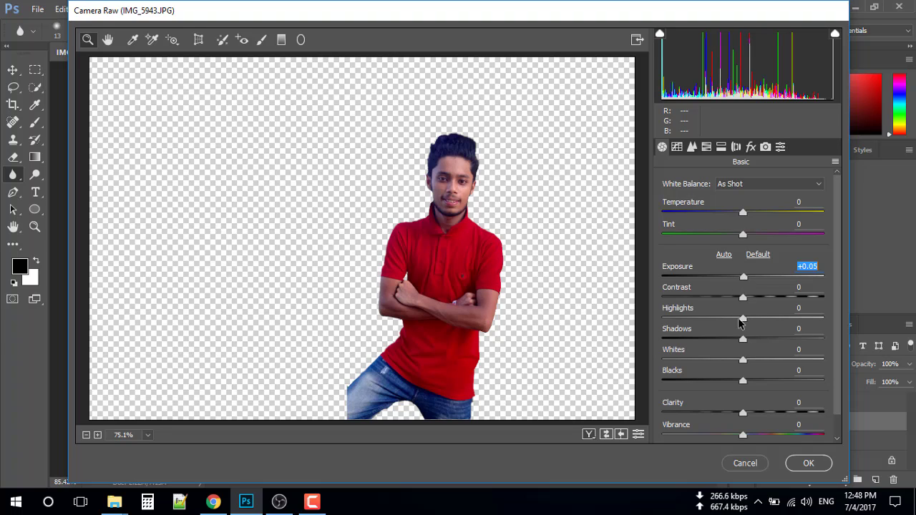
pyautogui.click(743, 382)
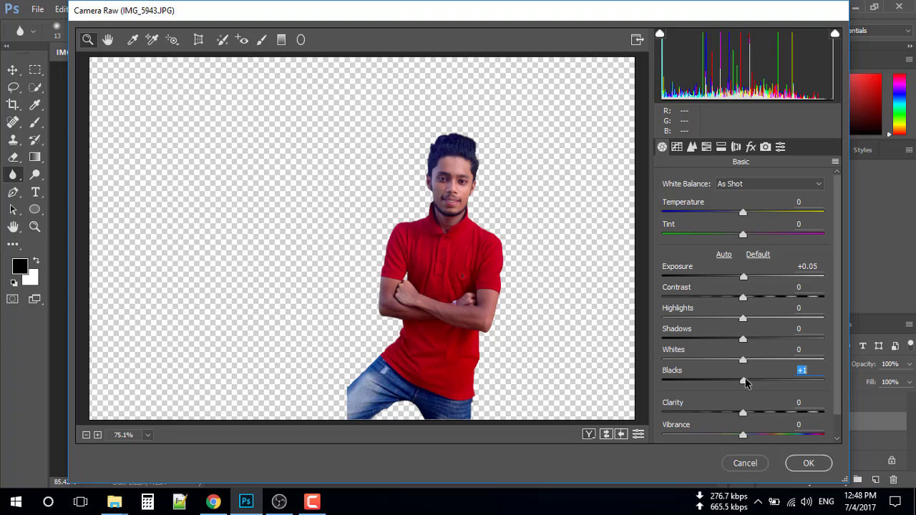
pyautogui.moveTo(745, 383); pyautogui.dragTo(749, 382)
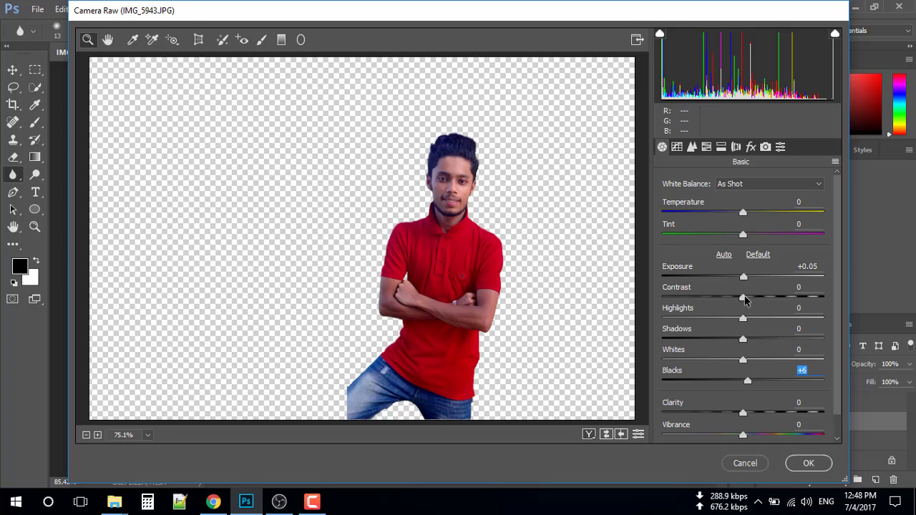
pyautogui.moveTo(745, 300); pyautogui.dragTo(749, 299)
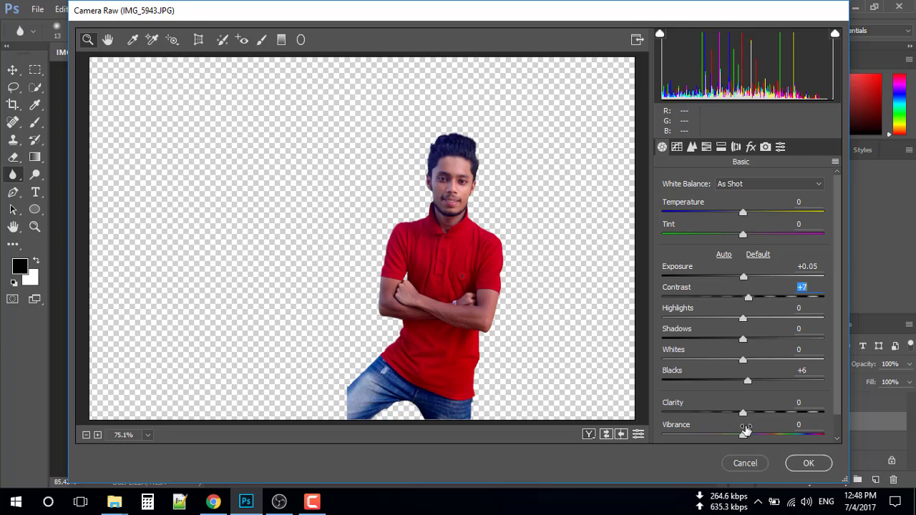
pyautogui.moveTo(742, 415); pyautogui.dragTo(747, 413)
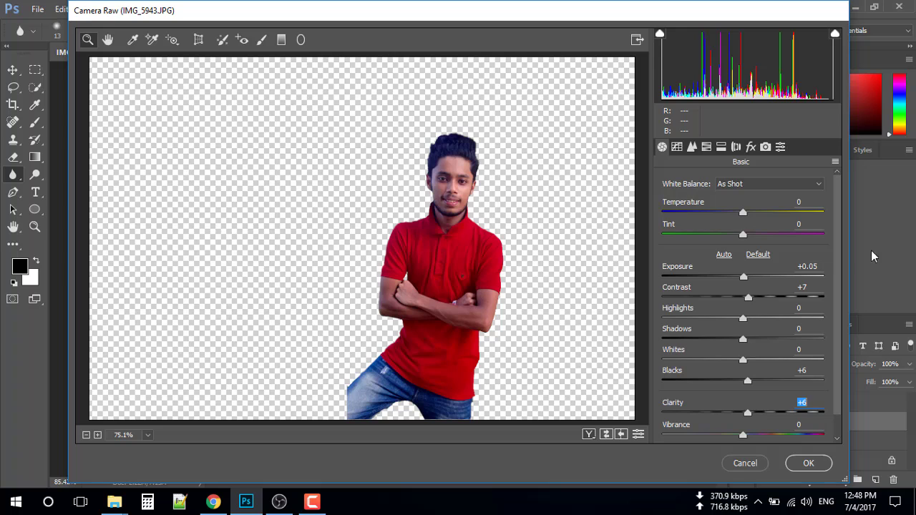
pyautogui.click(748, 214)
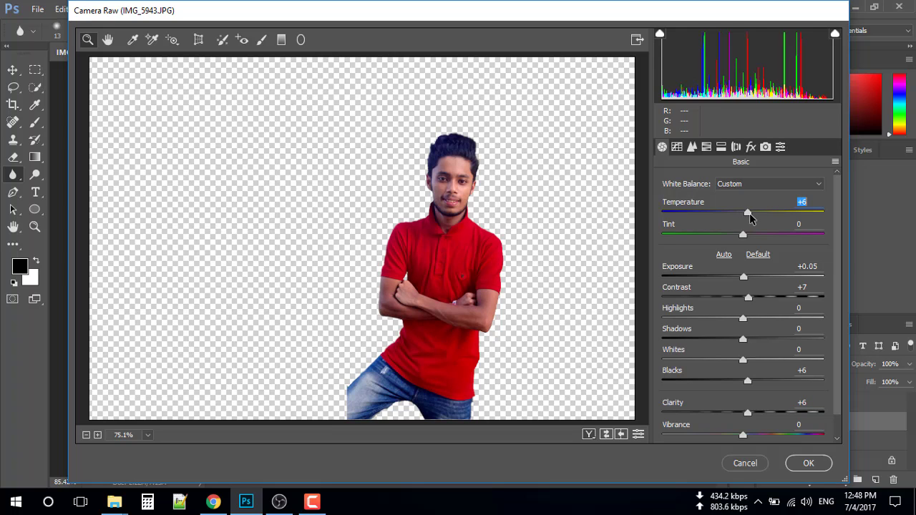
# - In HSL Luminance, brighten Reds +6 and Oranges +12, then apply the filter
pyautogui.click(706, 146)
pyautogui.click(749, 207)
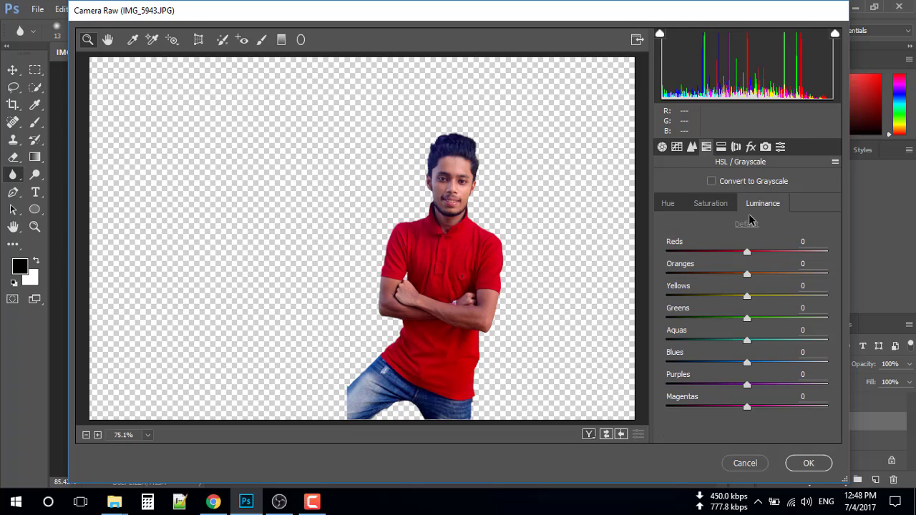
pyautogui.moveTo(745, 253); pyautogui.dragTo(758, 276)
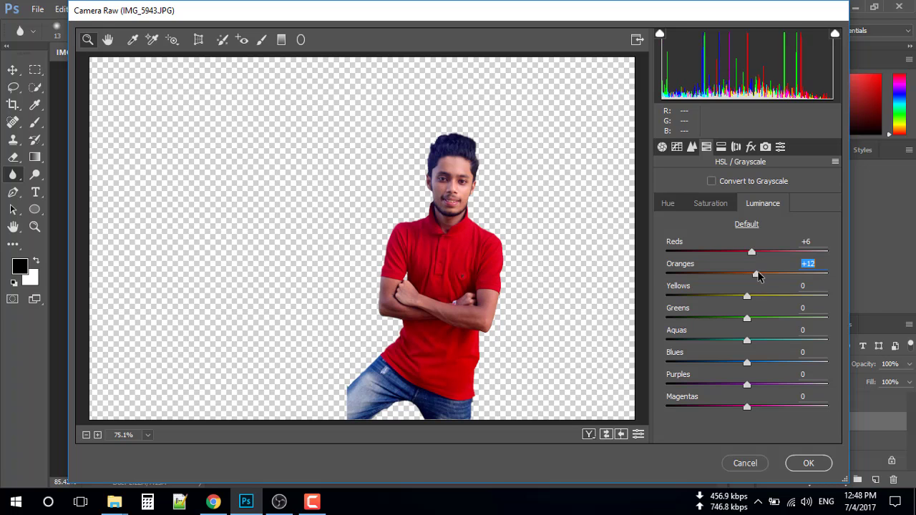
pyautogui.click(808, 463)
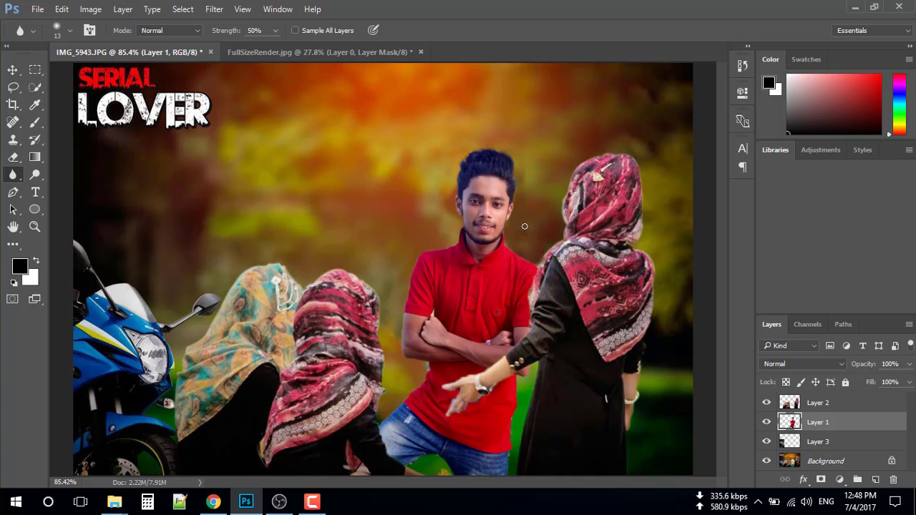
# - Lasso-select the man's face and neck
pyautogui.click(13, 86)
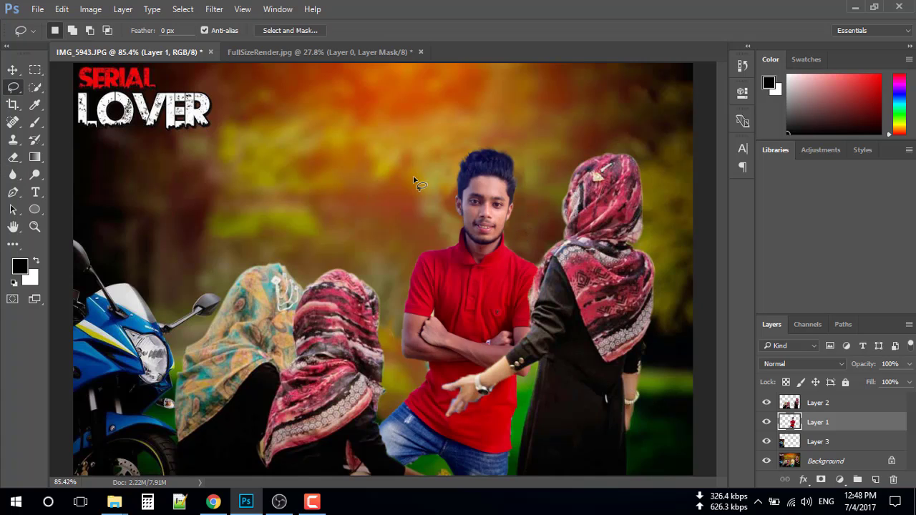
pyautogui.moveTo(465, 168)
pyautogui.mouseDown()
pyautogui.moveTo(444, 249)
pyautogui.moveTo(460, 261)
pyautogui.moveTo(491, 262)
pyautogui.moveTo(508, 248)
pyautogui.moveTo(529, 195)
pyautogui.moveTo(501, 170)
pyautogui.mouseUp()
pyautogui.moveTo(474, 252)
pyautogui.mouseDown()
pyautogui.moveTo(469, 275)
pyautogui.moveTo(488, 283)
pyautogui.moveTo(510, 247)
pyautogui.mouseUp()
# - Add a Levels adjustment with midtone gamma 1.28 and output black 9, then collapse Properties
pyautogui.click(813, 155)
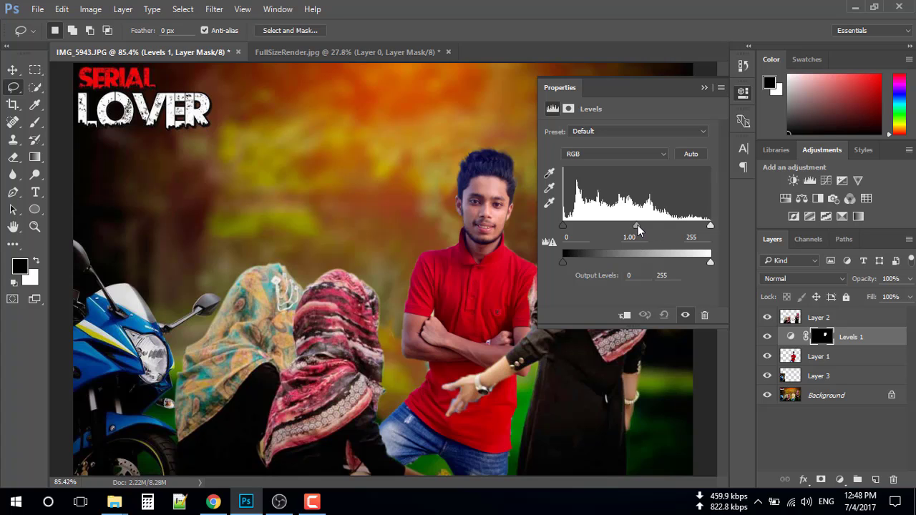
pyautogui.moveTo(639, 229)
pyautogui.mouseDown()
pyautogui.moveTo(651, 229)
pyautogui.moveTo(628, 227)
pyautogui.mouseUp()
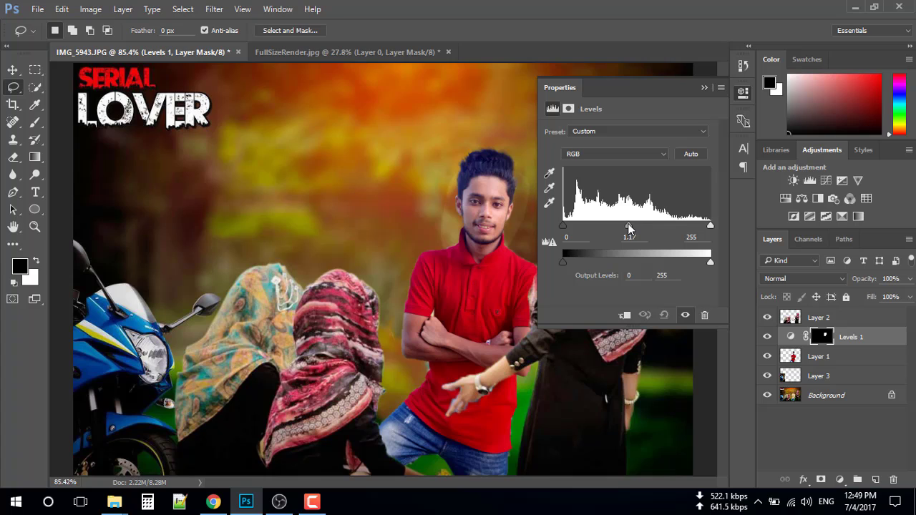
pyautogui.moveTo(627, 227); pyautogui.dragTo(624, 227)
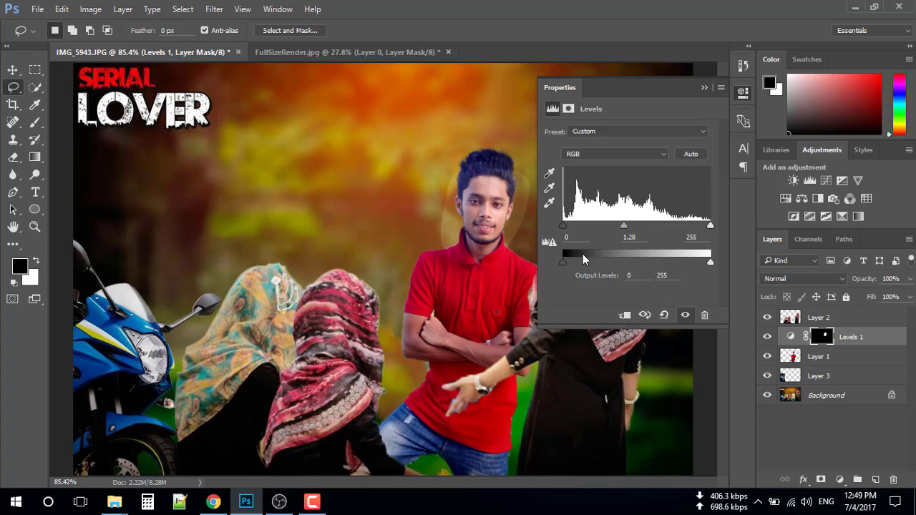
pyautogui.moveTo(569, 264); pyautogui.dragTo(571, 266)
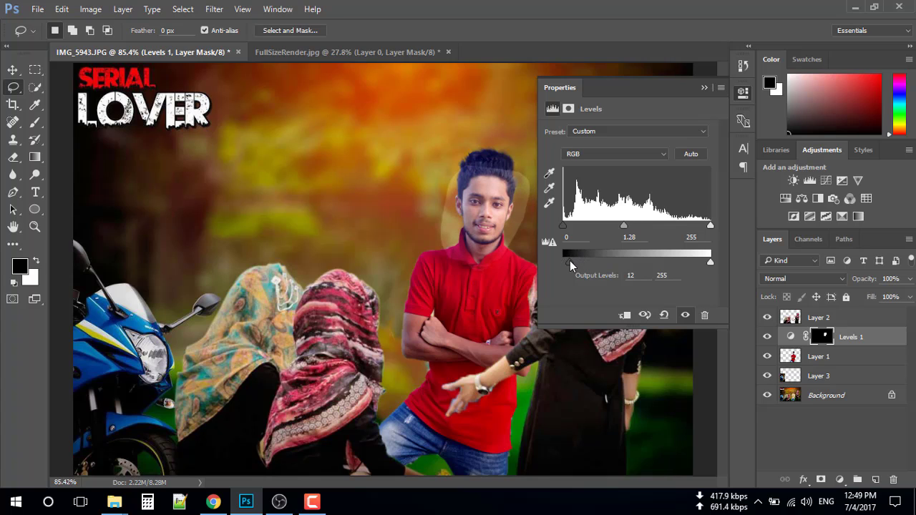
pyautogui.click(704, 88)
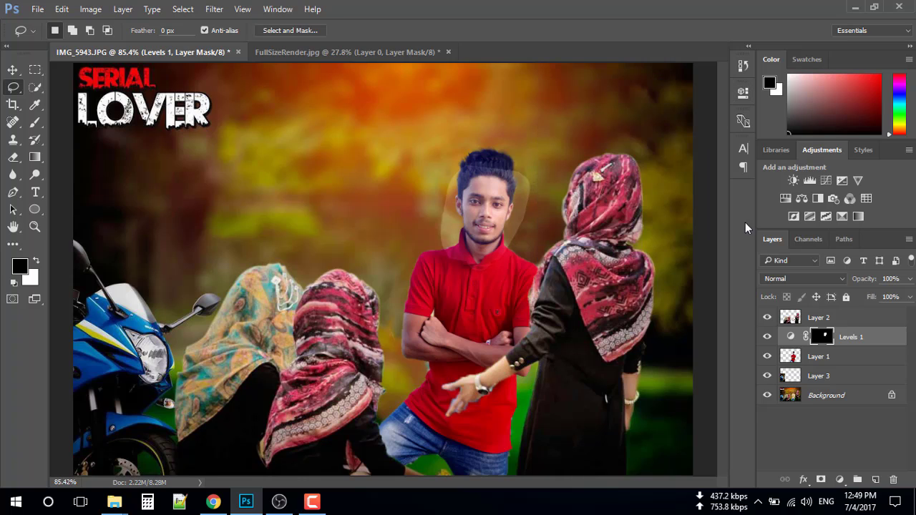
pyautogui.click(35, 106)
# - Zoom to 200% and paint black on the Levels mask with a 20 px brush along the left hair
pyautogui.click(36, 123)
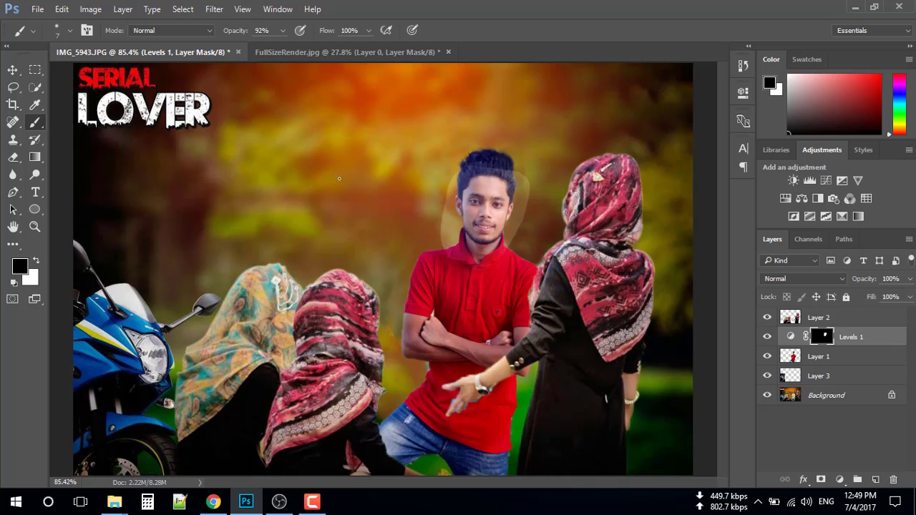
pyautogui.hotkey('ctrl', '+')
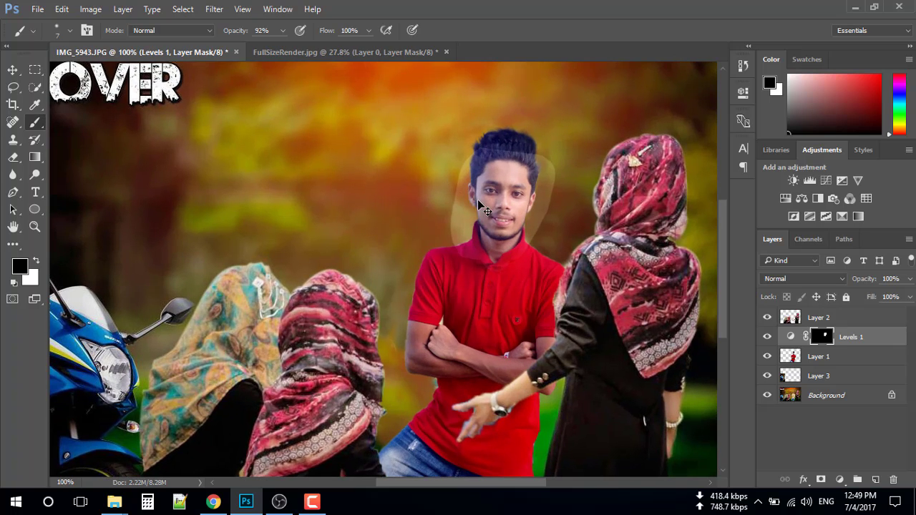
pyautogui.hotkey('ctrl', '+')
pyautogui.moveTo(456, 191); pyautogui.dragTo(358, 222)
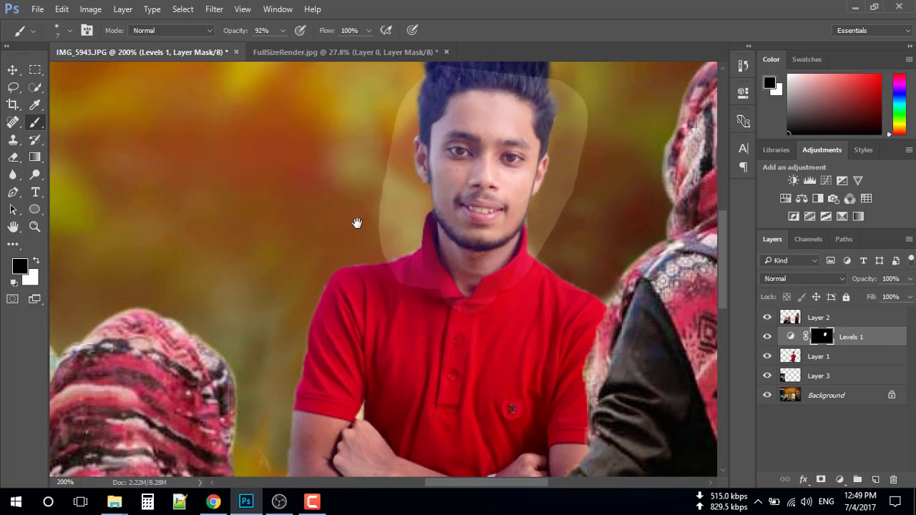
pyautogui.scroll(2, 393, 234)
pyautogui.press(']')
pyautogui.press(']')
pyautogui.press(']')
pyautogui.press(']')
pyautogui.press(']')
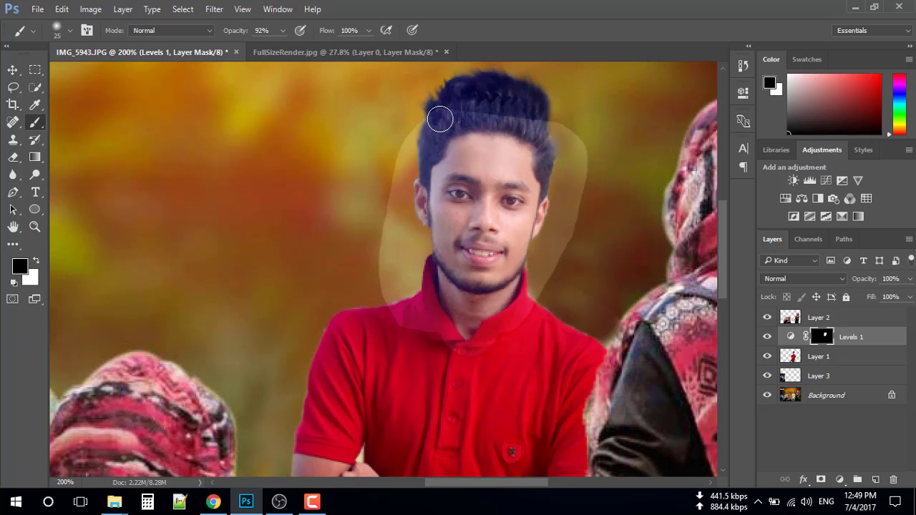
pyautogui.press('[')
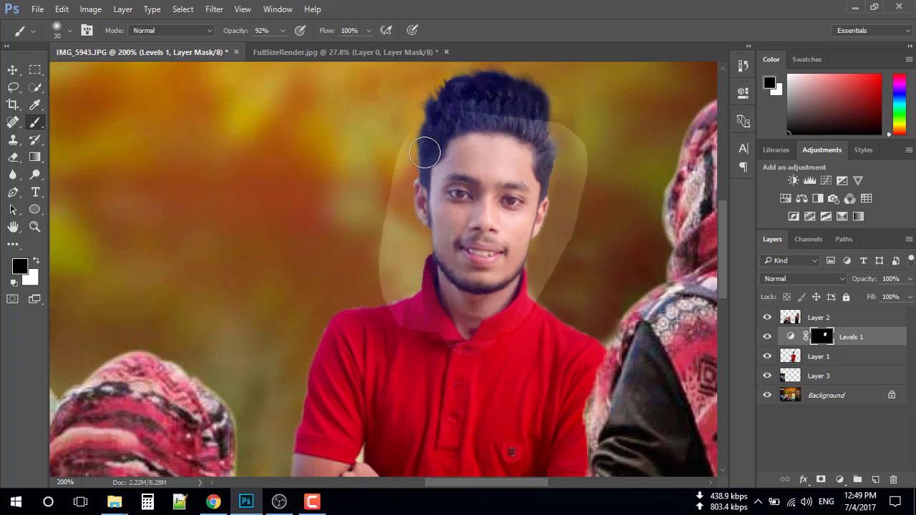
pyautogui.press('[')
pyautogui.moveTo(411, 131)
pyautogui.mouseDown()
pyautogui.moveTo(395, 213)
pyautogui.moveTo(380, 218)
pyautogui.moveTo(392, 231)
pyautogui.moveTo(402, 212)
pyautogui.moveTo(421, 242)
pyautogui.moveTo(411, 279)
pyautogui.moveTo(392, 228)
pyautogui.moveTo(375, 254)
pyautogui.moveTo(382, 231)
pyautogui.moveTo(389, 297)
pyautogui.moveTo(407, 315)
pyautogui.moveTo(406, 242)
pyautogui.moveTo(406, 289)
pyautogui.moveTo(446, 346)
pyautogui.moveTo(421, 326)
pyautogui.moveTo(429, 345)
pyautogui.moveTo(480, 349)
pyautogui.moveTo(540, 292)
pyautogui.moveTo(558, 232)
pyautogui.moveTo(533, 300)
pyautogui.moveTo(575, 217)
pyautogui.moveTo(543, 291)
pyautogui.moveTo(578, 177)
pyautogui.moveTo(562, 116)
pyautogui.moveTo(576, 165)
pyautogui.moveTo(571, 200)
pyautogui.moveTo(556, 178)
pyautogui.moveTo(555, 146)
pyautogui.moveTo(518, 117)
pyautogui.moveTo(555, 151)
pyautogui.moveTo(508, 118)
pyautogui.moveTo(418, 118)
pyautogui.mouseUp()
# - Mask out the halo at the collar and right neck with a 35 px brush, and set opacity to 96%
pyautogui.press(']')
pyautogui.press(']')
pyautogui.press(']')
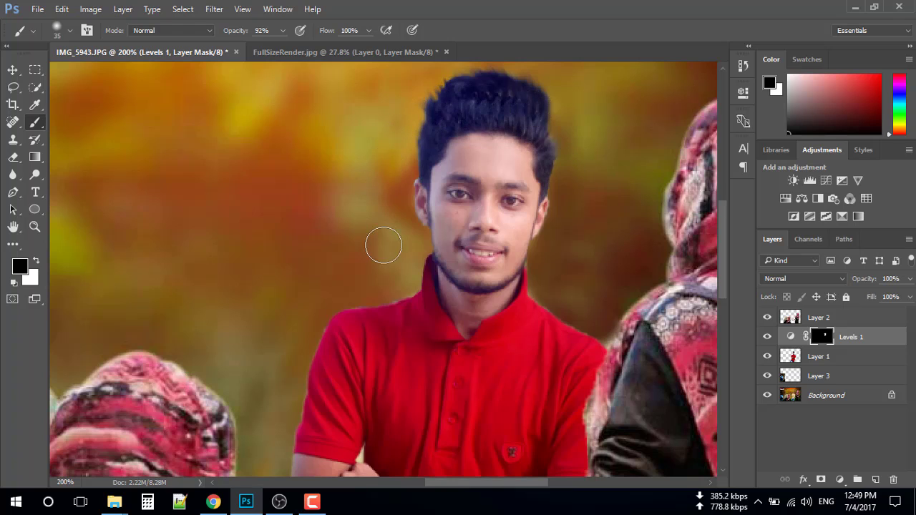
pyautogui.moveTo(522, 355); pyautogui.dragTo(558, 262)
pyautogui.click(909, 278)
pyautogui.moveTo(908, 295); pyautogui.dragTo(905, 298)
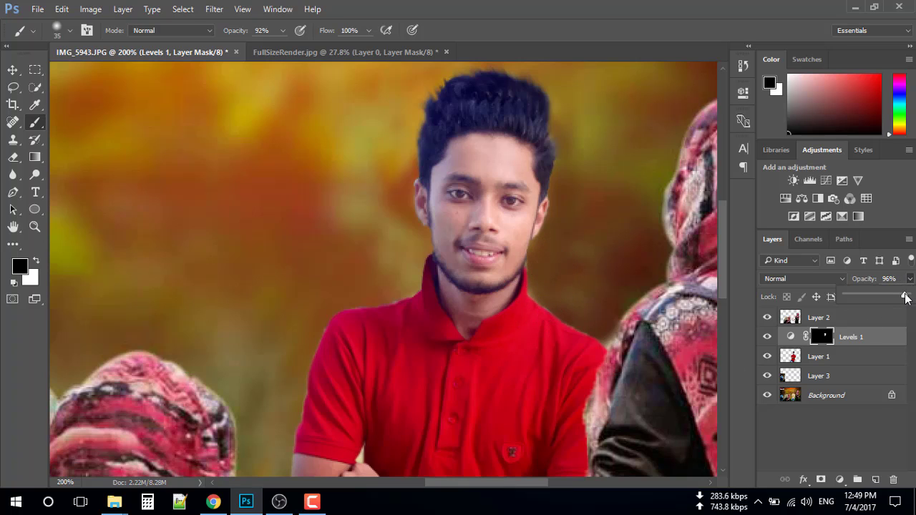
pyautogui.click(766, 337)
pyautogui.click(766, 337)
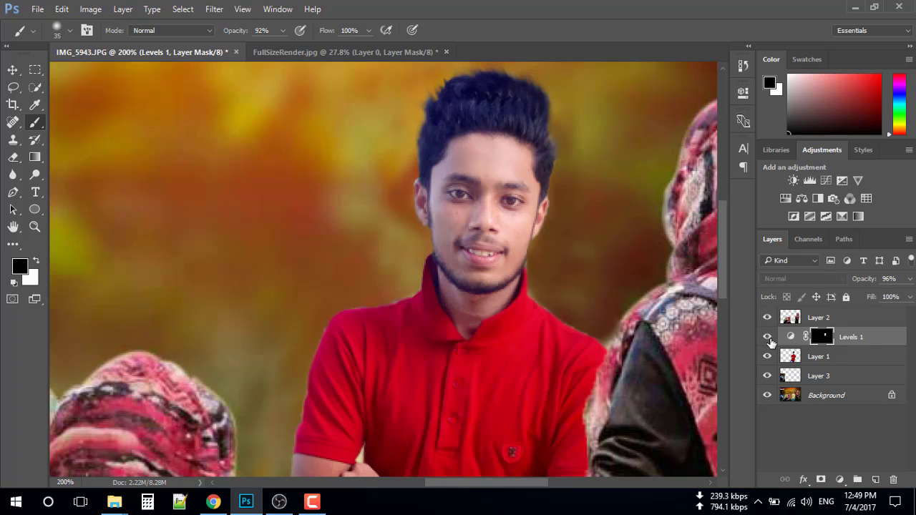
# - Merge Levels 1 down into Layer 1 and fit the whole poster on screen
pyautogui.rightClick(870, 337)
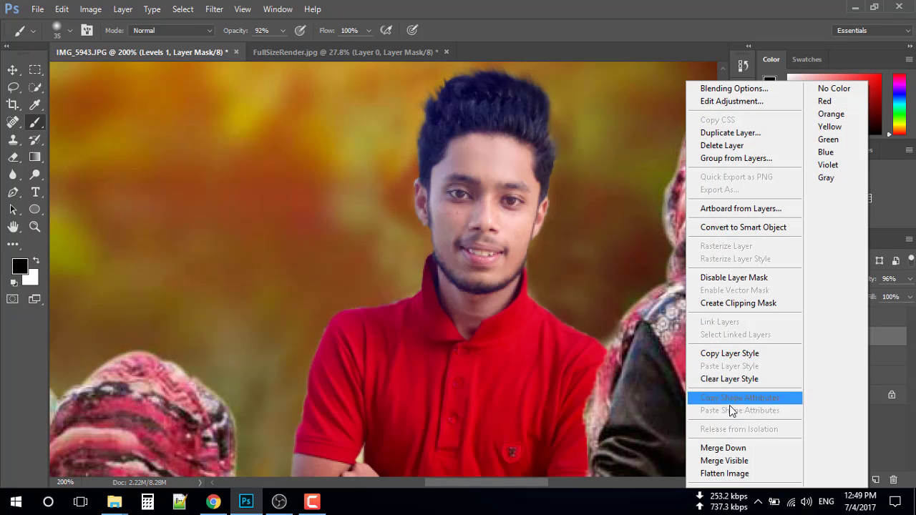
pyautogui.click(734, 444)
pyautogui.hotkey('ctrl', '0')
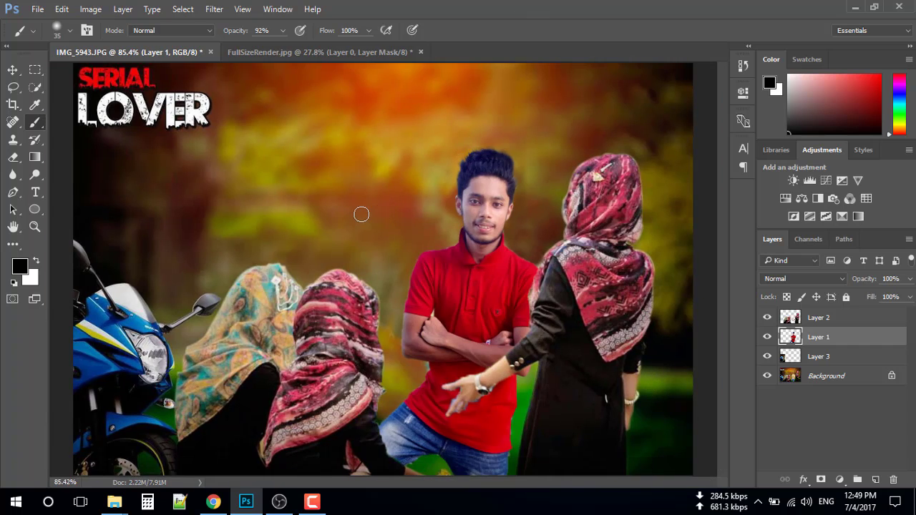
pyautogui.click(38, 9)
# - Save the poster to the Desktop as IMG_5943.jpg in JPEG format
pyautogui.click(75, 157)
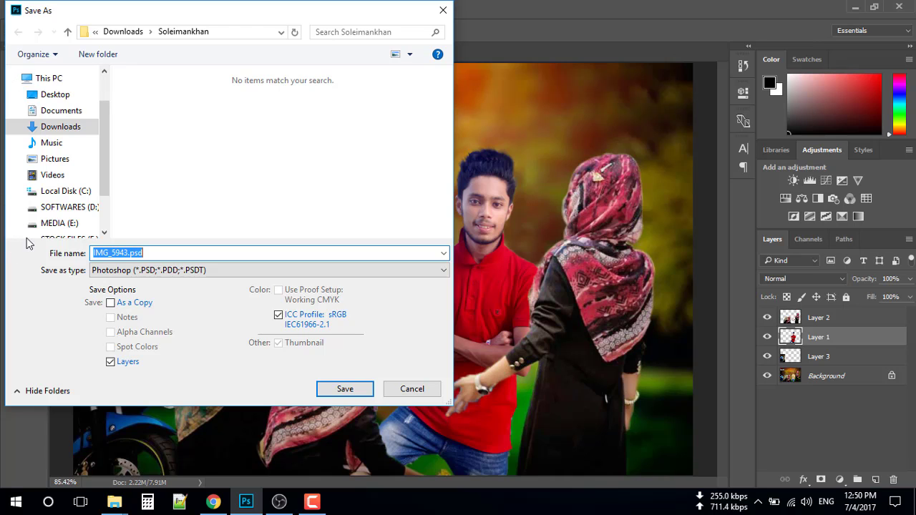
pyautogui.click(54, 95)
pyautogui.click(178, 270)
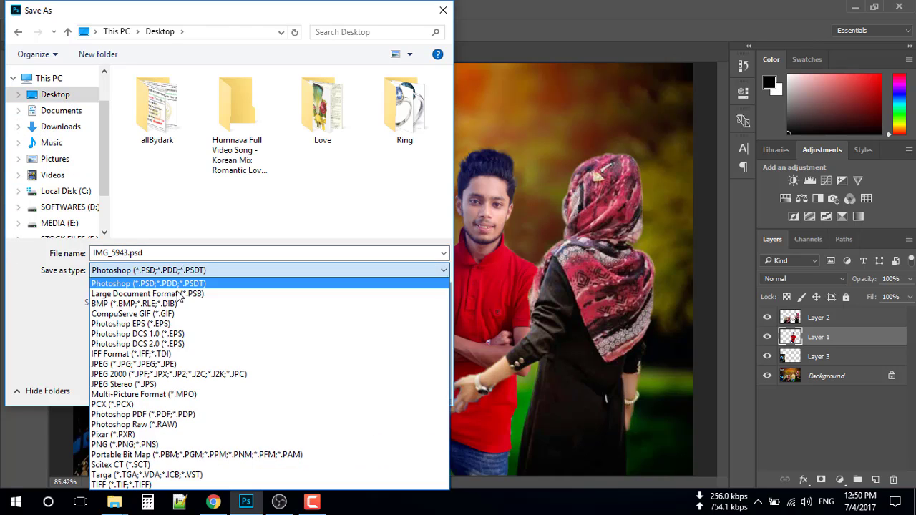
pyautogui.click(165, 363)
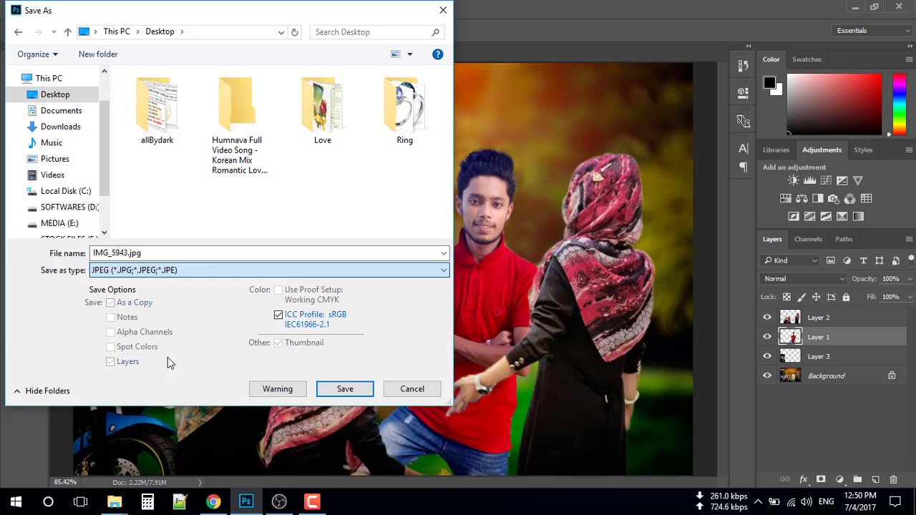
pyautogui.click(342, 394)
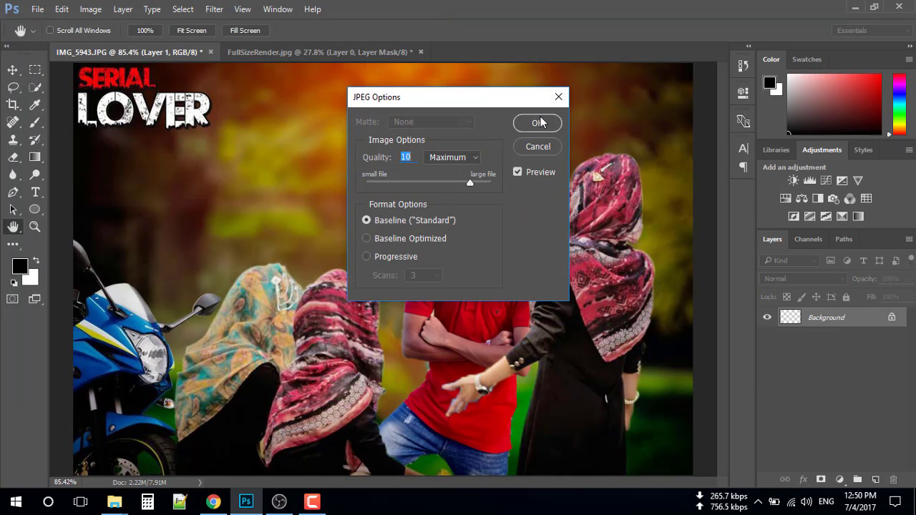